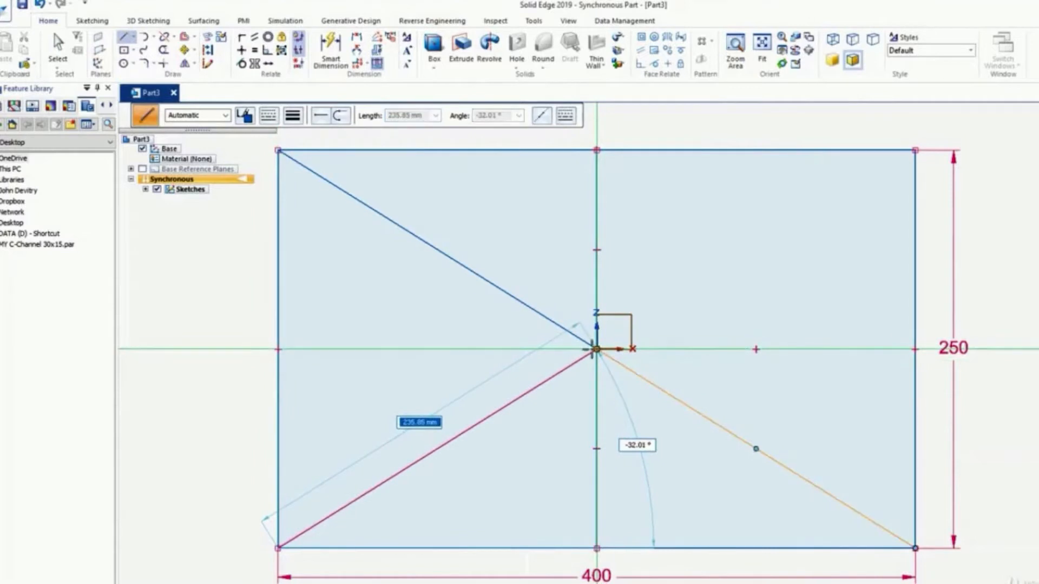
Complete the rectangle's diagonals with lines joining the lower-left corner to the centre and the centre to the upper-right corner
{"action": "left_click", "coordinate": [596, 350]}
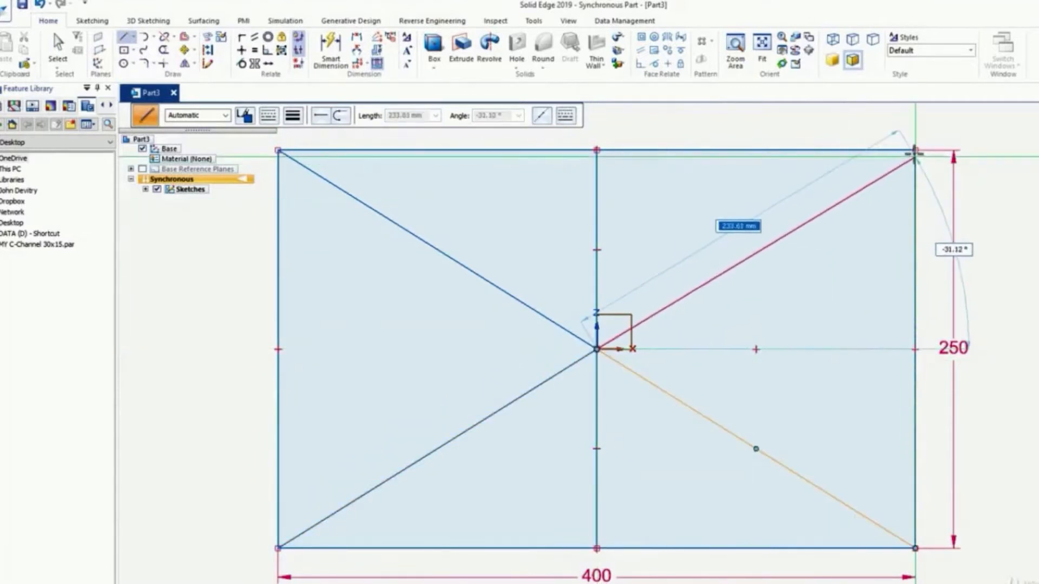
{"action": "left_click", "coordinate": [914, 151]}
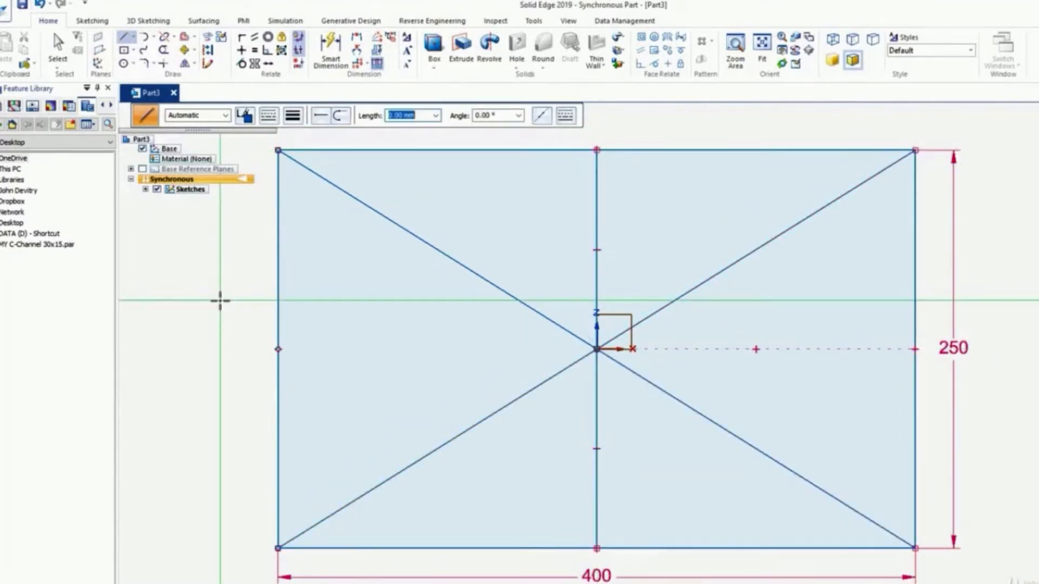
{"action": "key", "text": "Escape"}
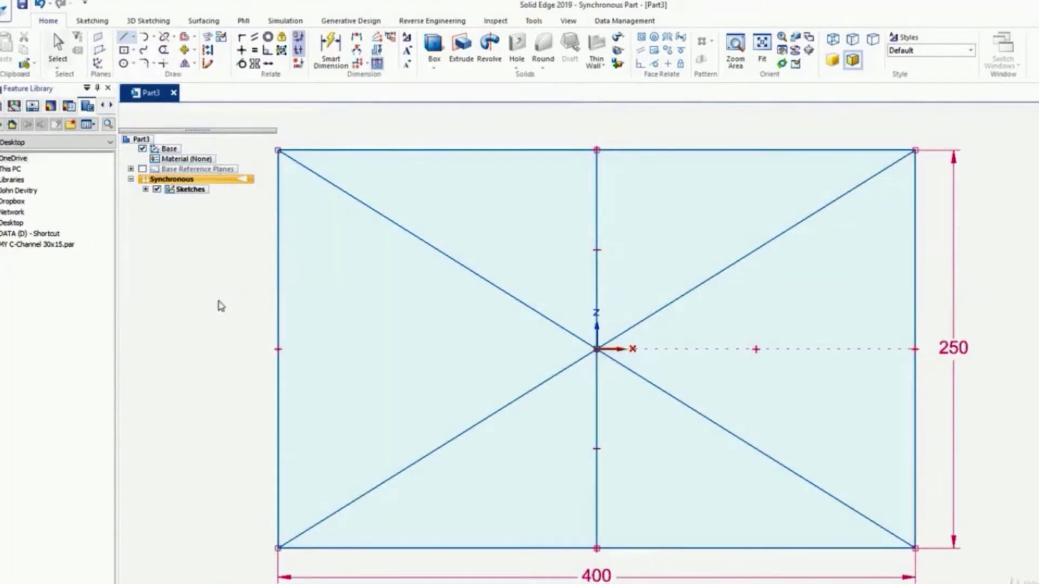
Format the two lower diagonals and the lower vertical line as magenta with a 1.40 mm line width
{"action": "left_click", "coordinate": [500, 410]}
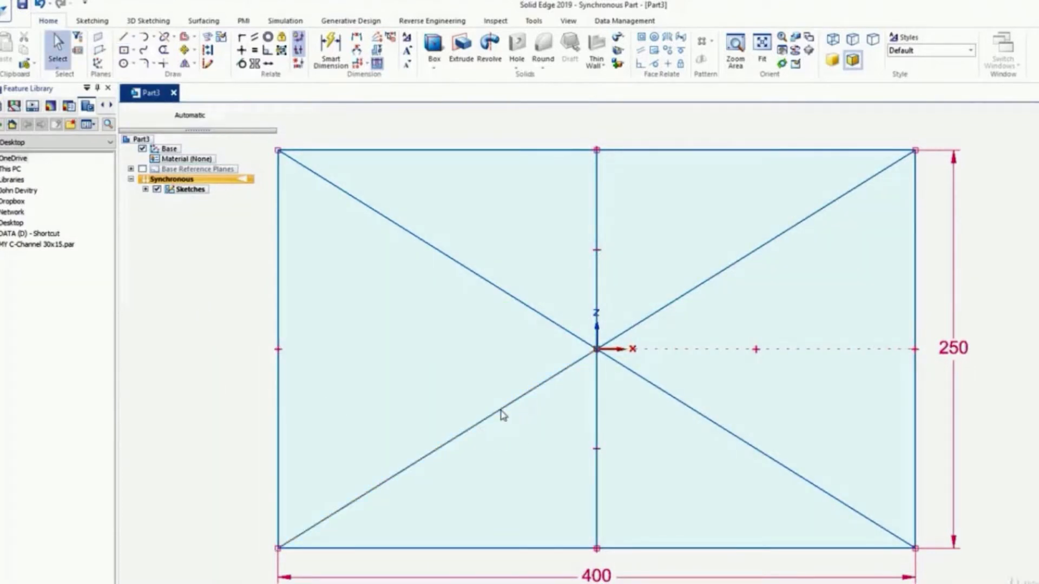
{"action": "left_click", "coordinate": [597, 427], "text": "ctrl"}
{"action": "left_click", "coordinate": [697, 412], "text": "ctrl"}
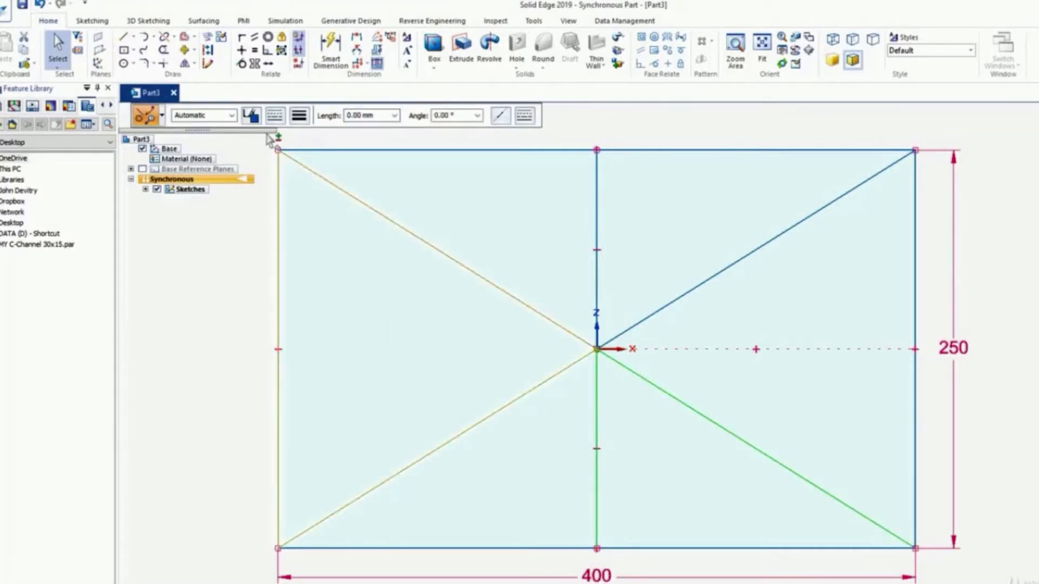
{"action": "left_click", "coordinate": [252, 115]}
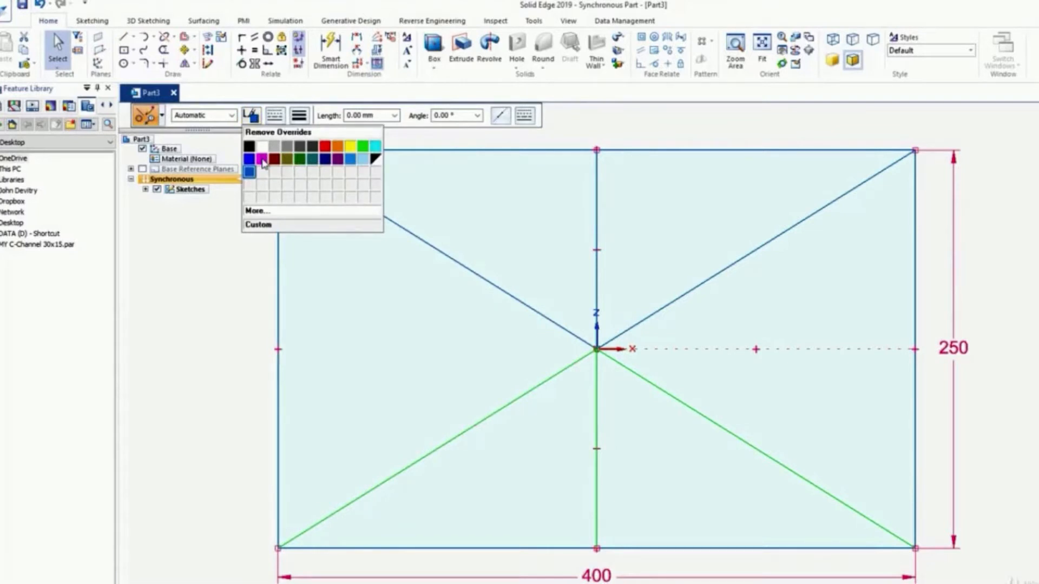
{"action": "left_click", "coordinate": [262, 159]}
{"action": "left_click", "coordinate": [299, 116]}
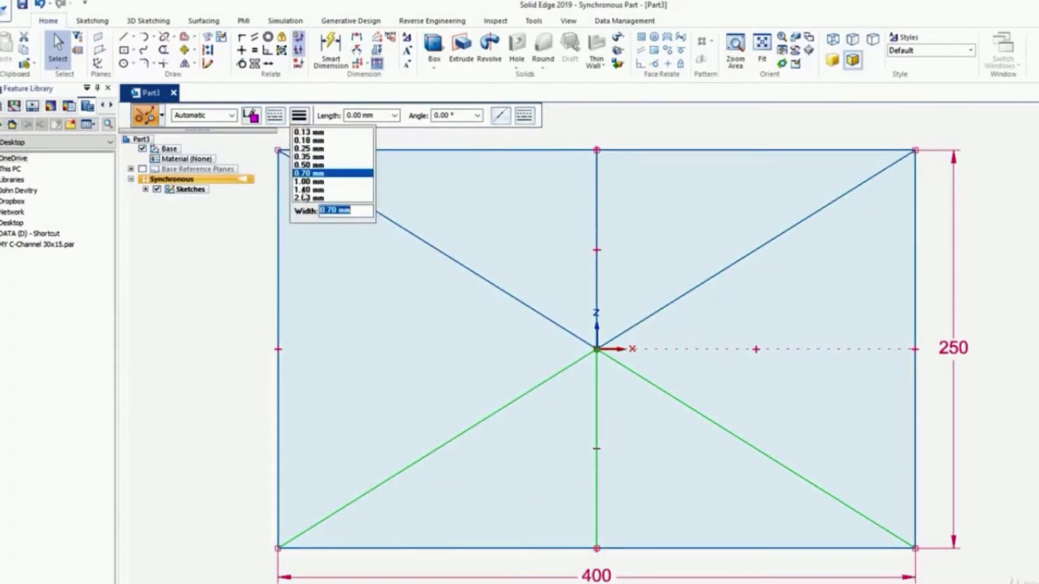
{"action": "left_click", "coordinate": [306, 190]}
{"action": "left_click", "coordinate": [241, 252]}
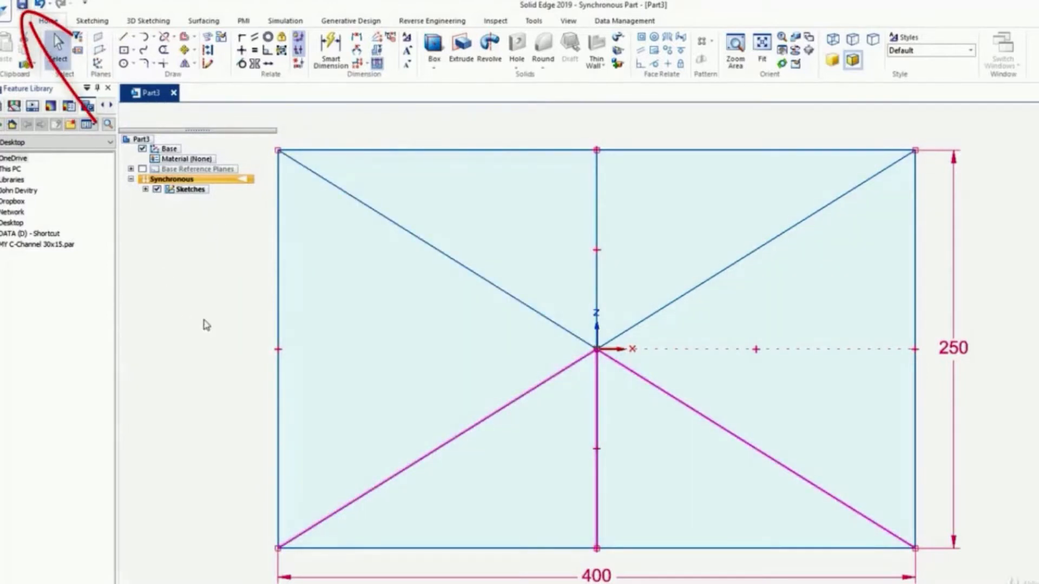
Save the part as Part3.par in the Misc folder and create a new assembly of the active model
{"action": "key", "text": "ctrl+s"}
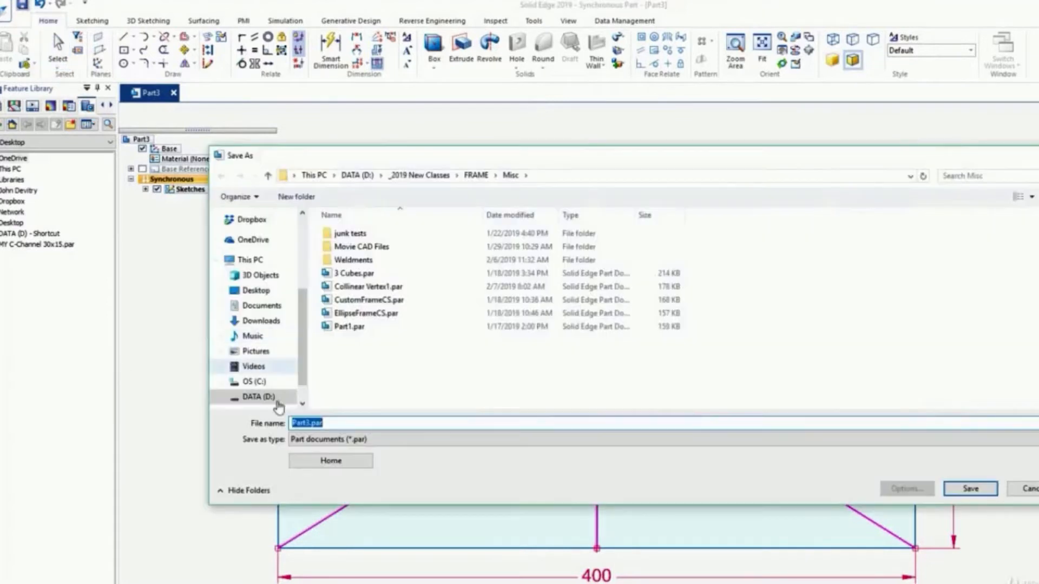
{"action": "left_click", "coordinate": [972, 489]}
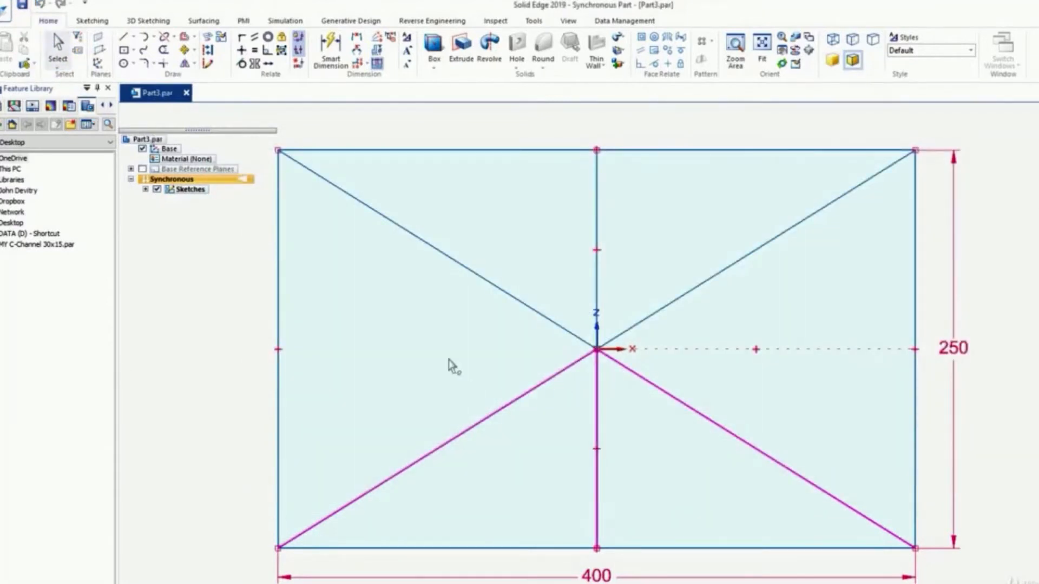
{"action": "left_click", "coordinate": [3, 13]}
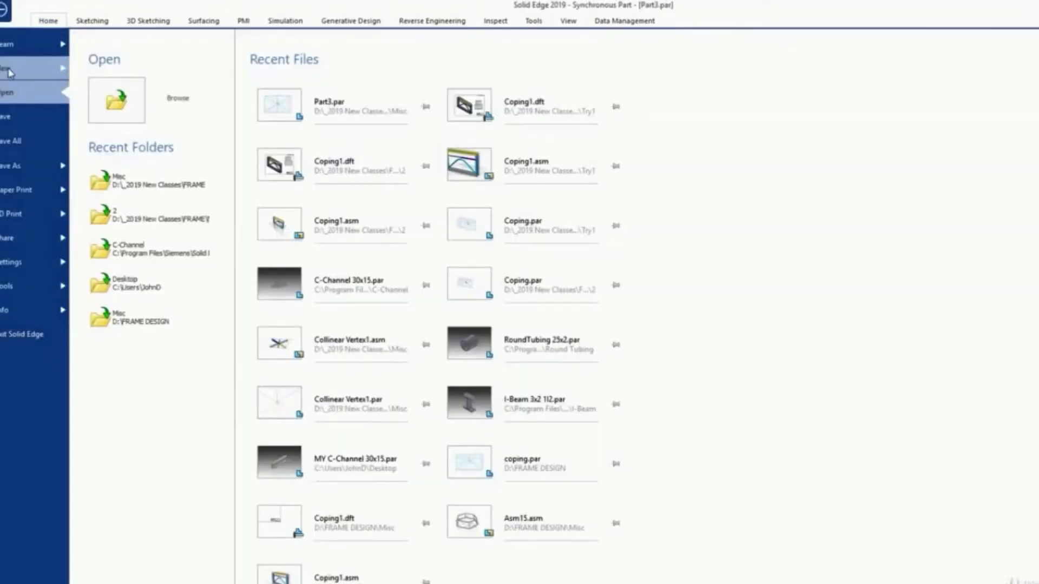
{"action": "left_click", "coordinate": [8, 68]}
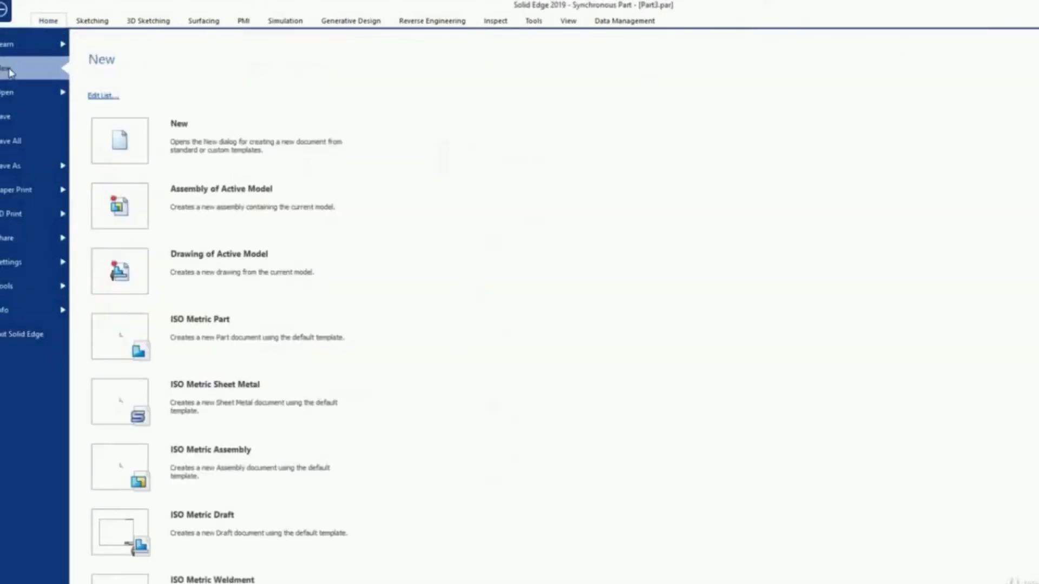
{"action": "left_click", "coordinate": [234, 206]}
{"action": "left_click", "coordinate": [577, 373]}
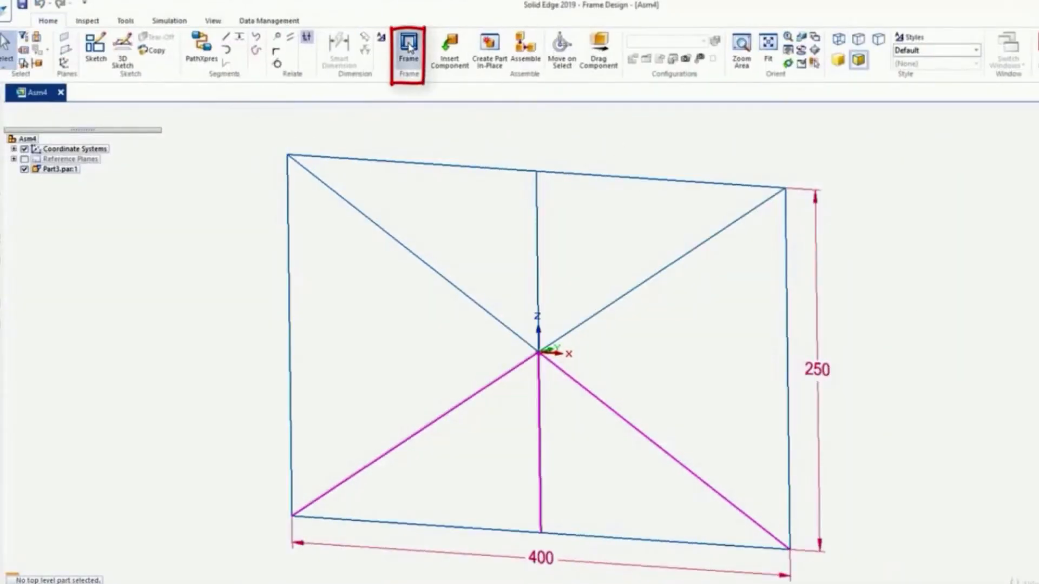
Start the Frame command and turn off Single frame for collinear segments in its options
{"action": "left_click", "coordinate": [409, 46]}
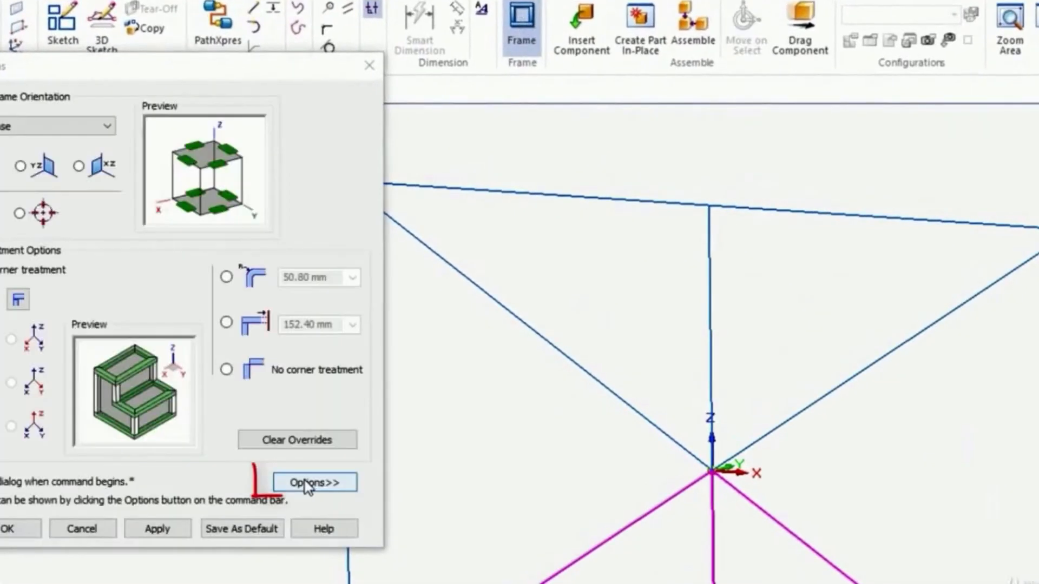
{"action": "left_click", "coordinate": [314, 484]}
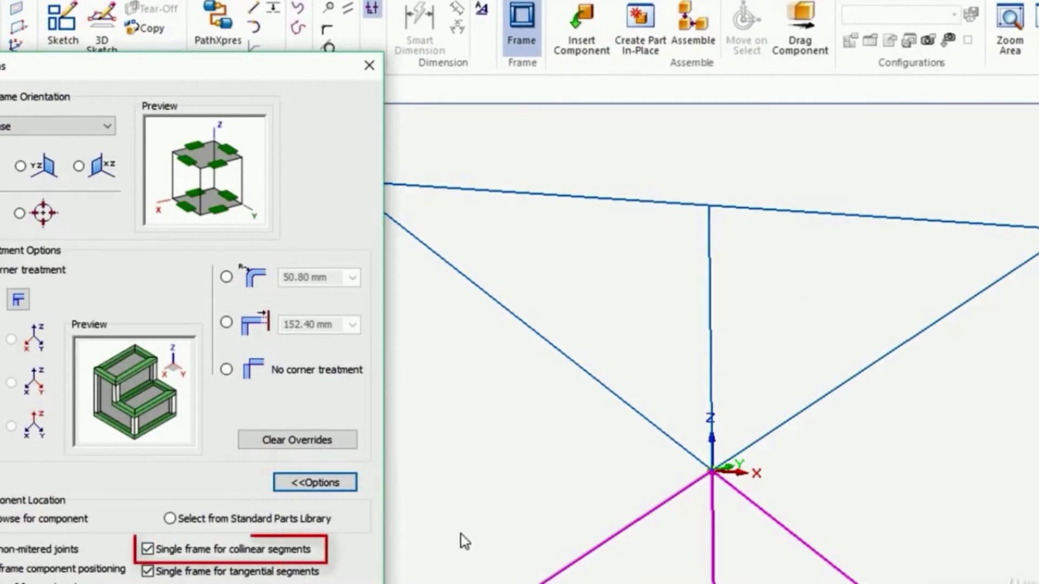
{"action": "left_click", "coordinate": [148, 550]}
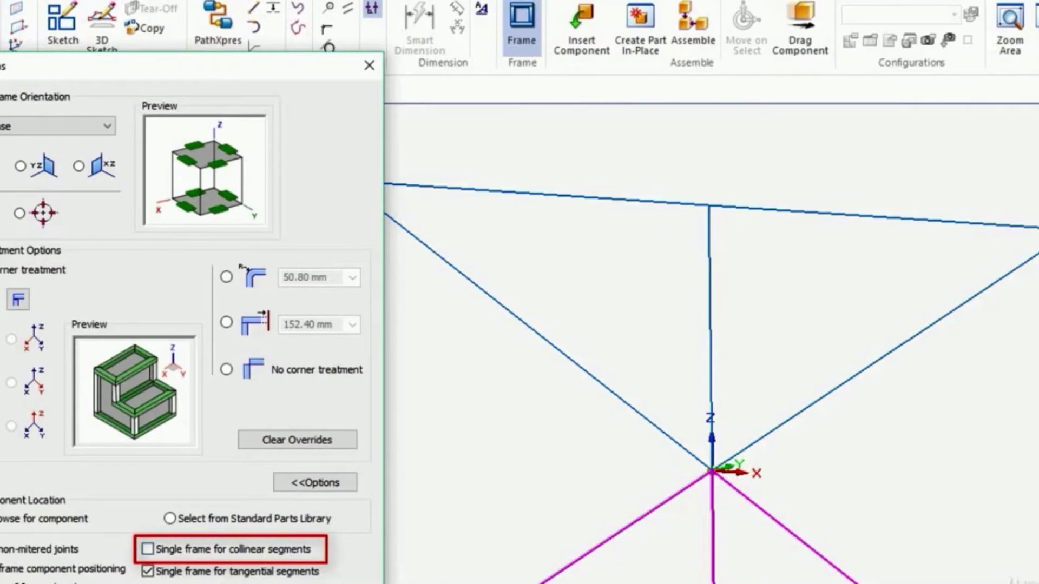
{"action": "left_click", "coordinate": [81, 583]}
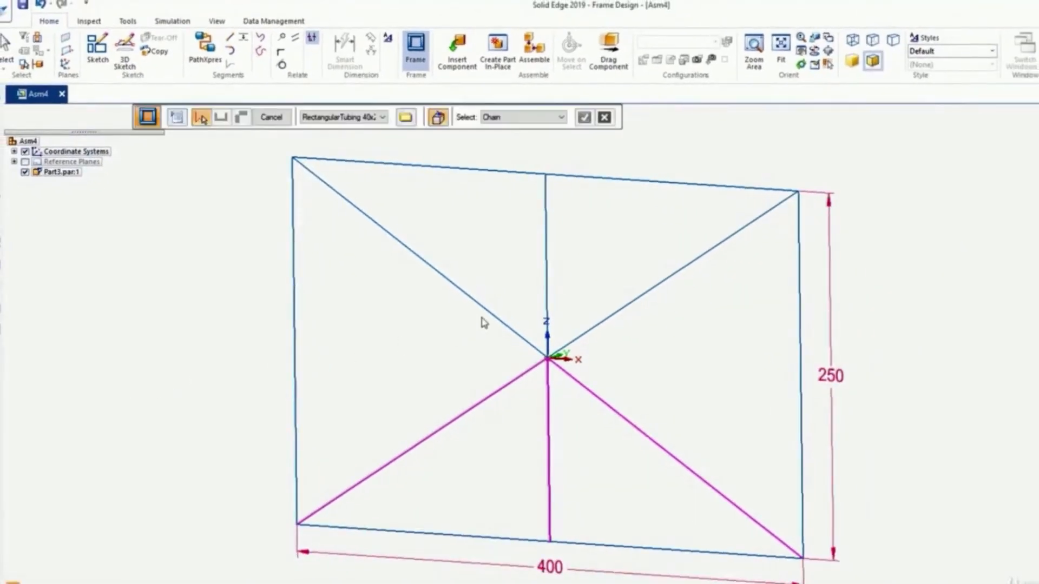
Create frame members from RectangularTubing 40x20x2.par along the four diagonal and two vertical lines meeting at the centre
{"action": "left_click", "coordinate": [486, 311]}
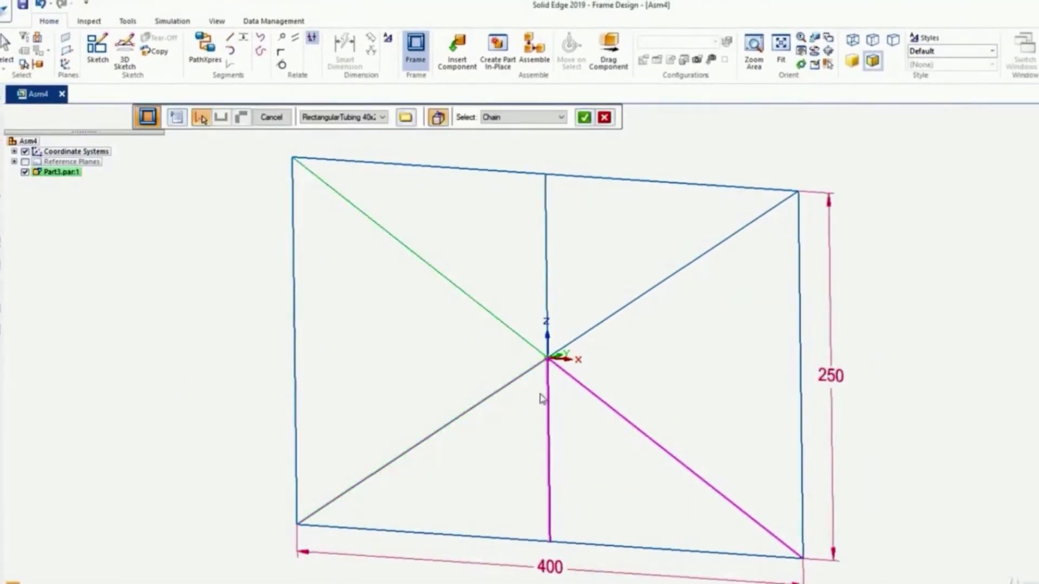
{"action": "left_click", "coordinate": [548, 401]}
{"action": "left_click", "coordinate": [594, 397]}
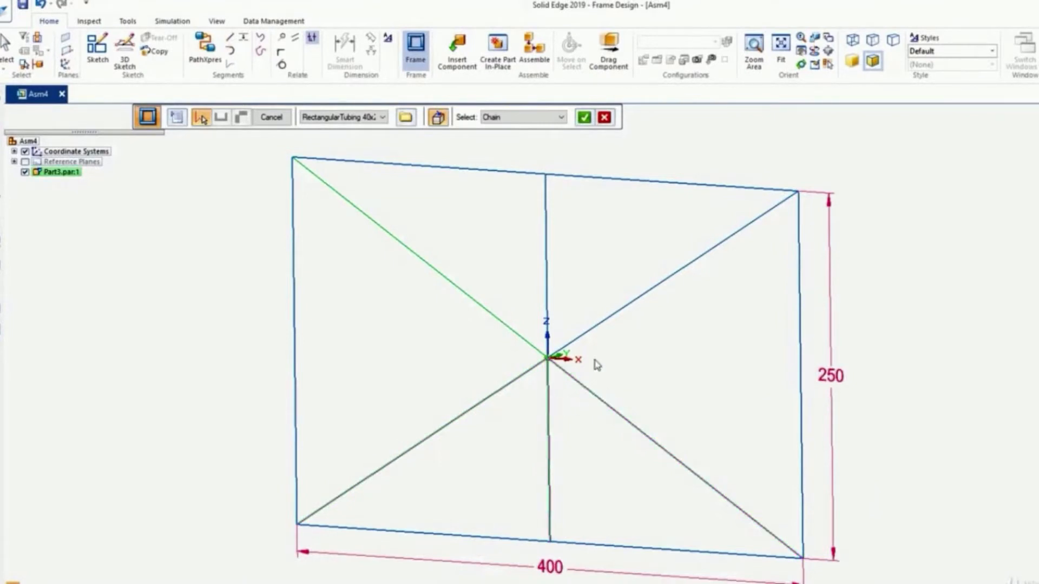
{"action": "left_click", "coordinate": [594, 328]}
{"action": "left_click", "coordinate": [546, 310]}
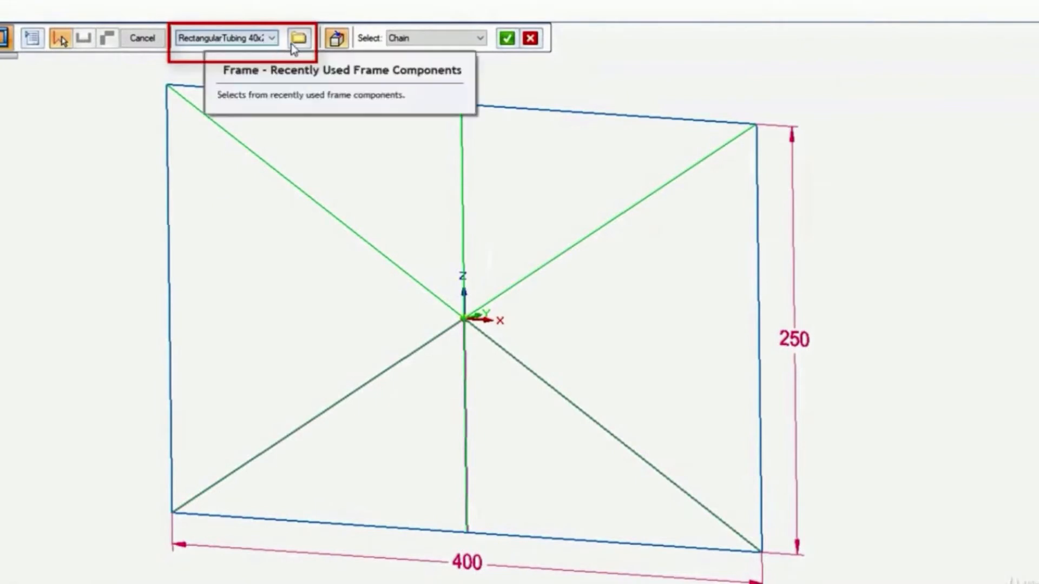
{"action": "left_click", "coordinate": [271, 38]}
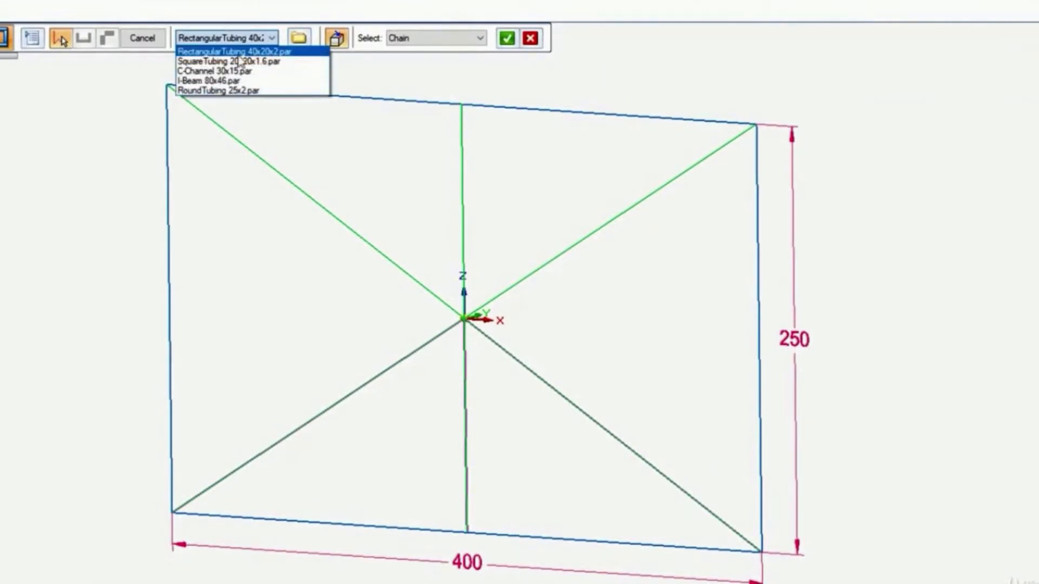
{"action": "left_click", "coordinate": [207, 56]}
{"action": "left_click", "coordinate": [507, 38]}
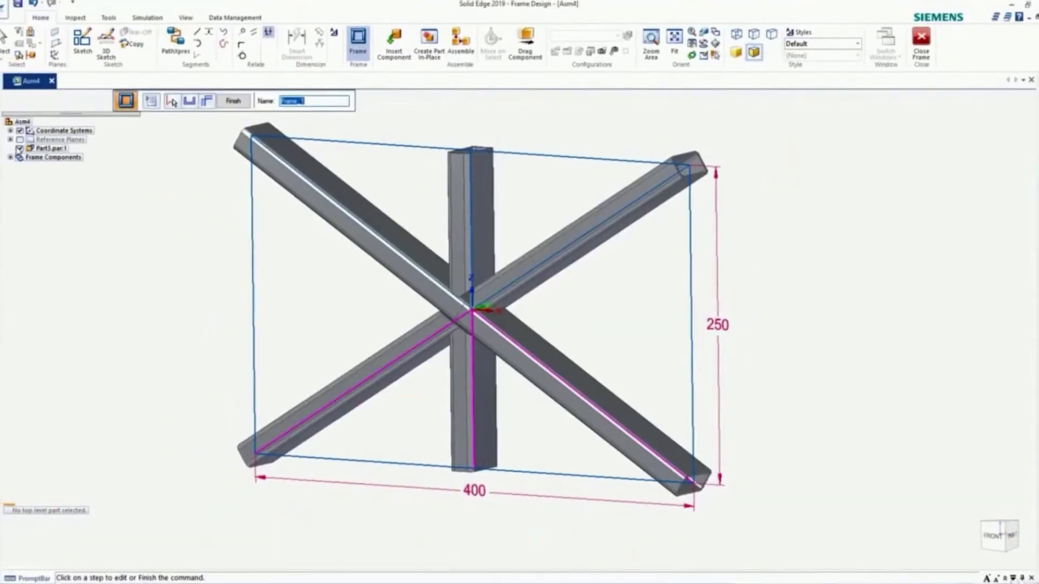
Hide the Part3.par sketch component and inspect the frame's centre joint from the front
{"action": "left_click", "coordinate": [19, 149]}
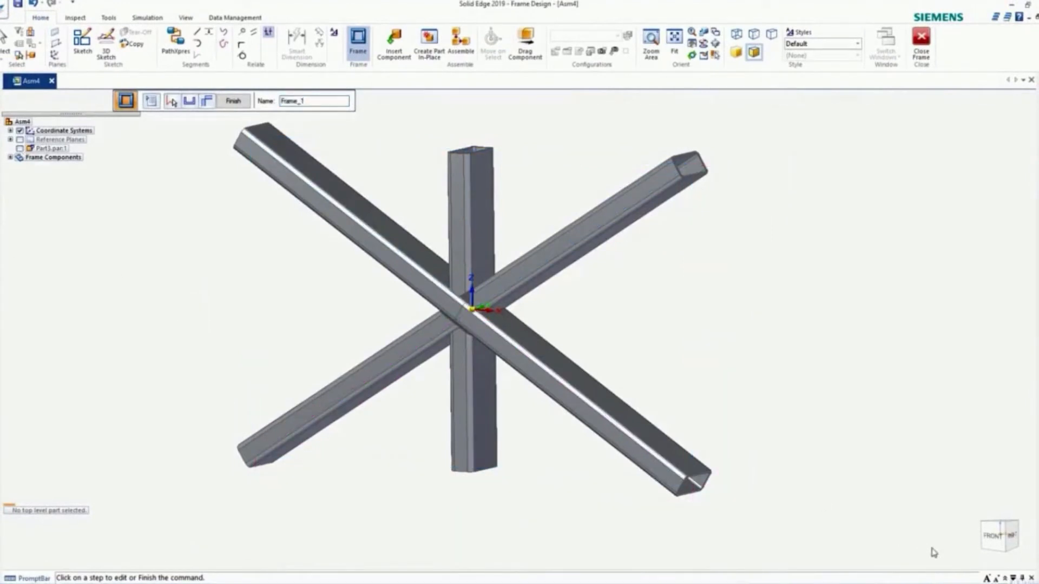
{"action": "left_click", "coordinate": [993, 536]}
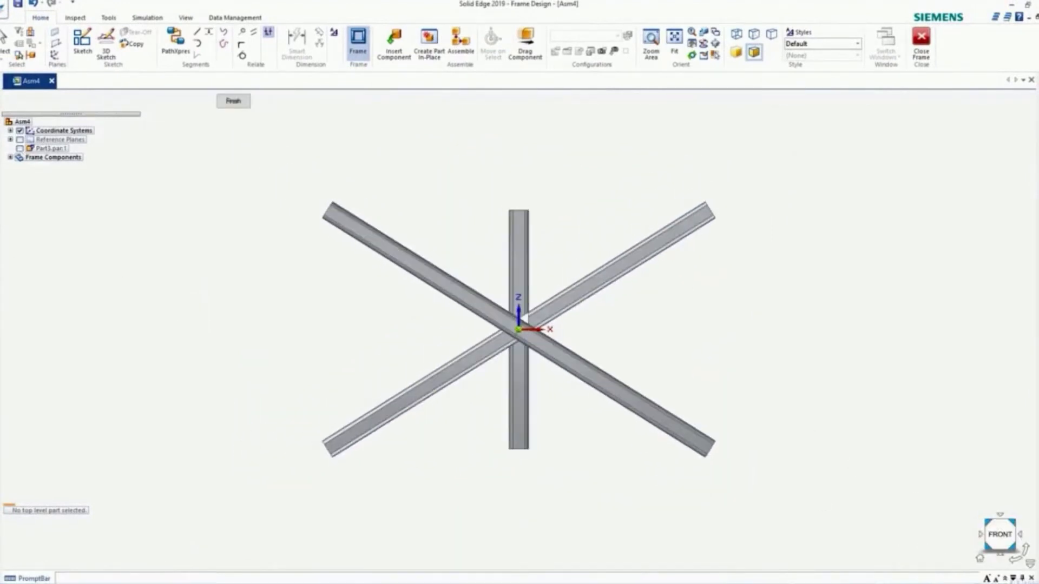
{"action": "scroll", "coordinate": [522, 334], "scroll_direction": "up", "scroll_amount": 10}
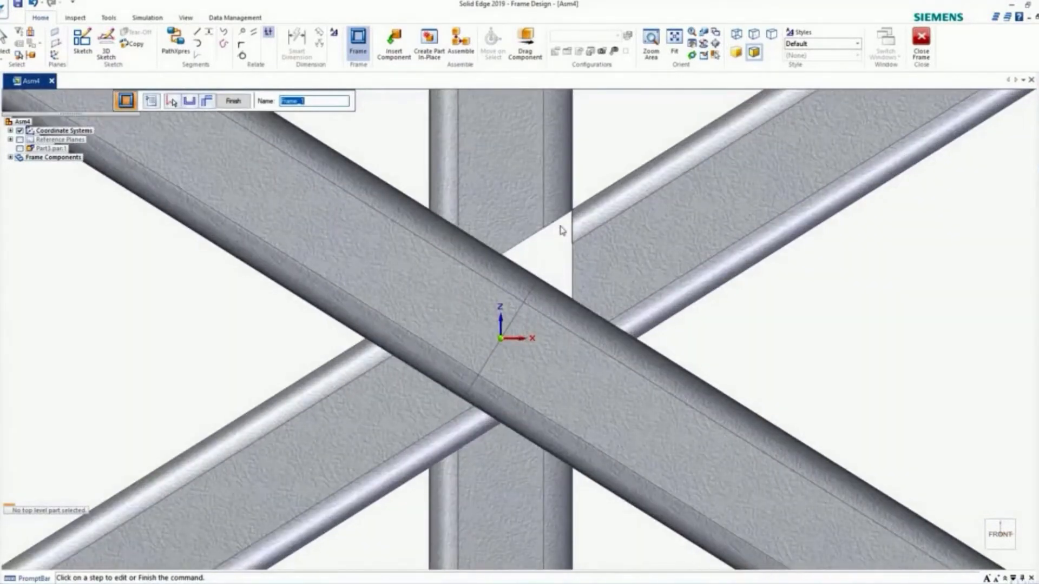
{"action": "middle_click_drag", "start_coordinate": [546, 261], "coordinate": [545, 266]}
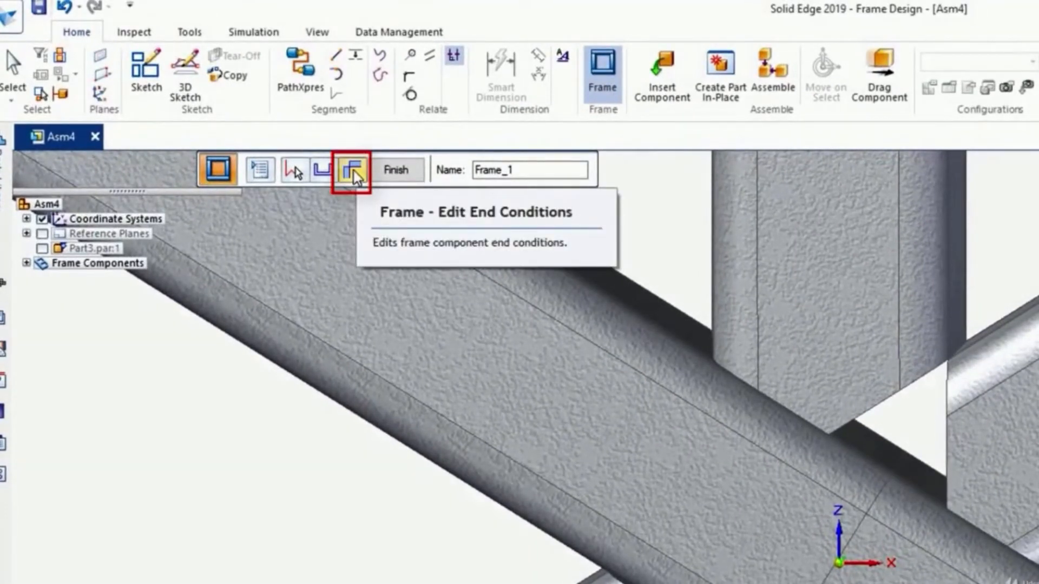
Edit the centre joint's end conditions, cycle through the trim alternatives to the one with the vertical tubes running through, and finish the frame
{"action": "left_click", "coordinate": [353, 172]}
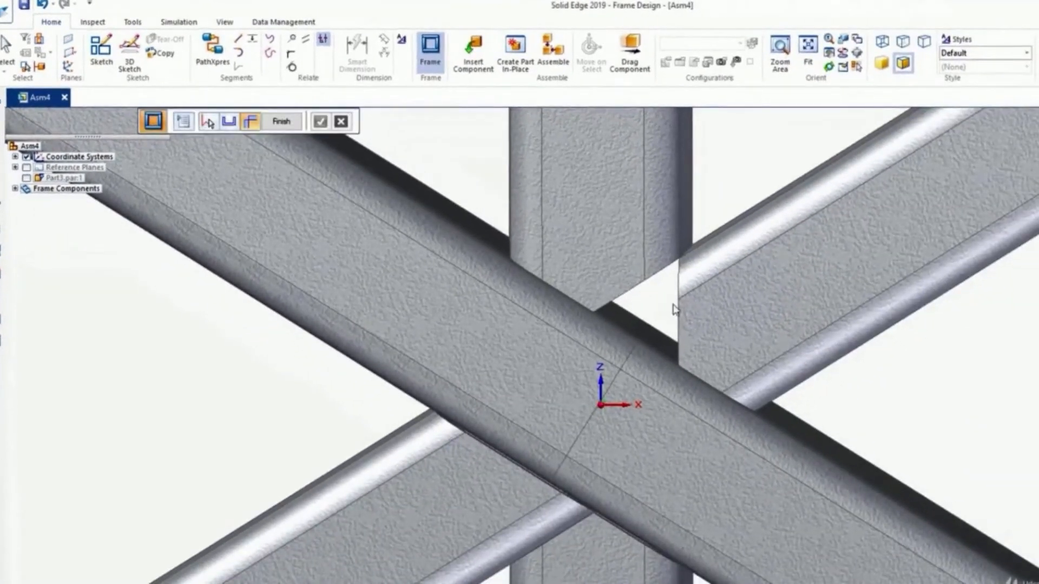
{"action": "left_click", "coordinate": [600, 405]}
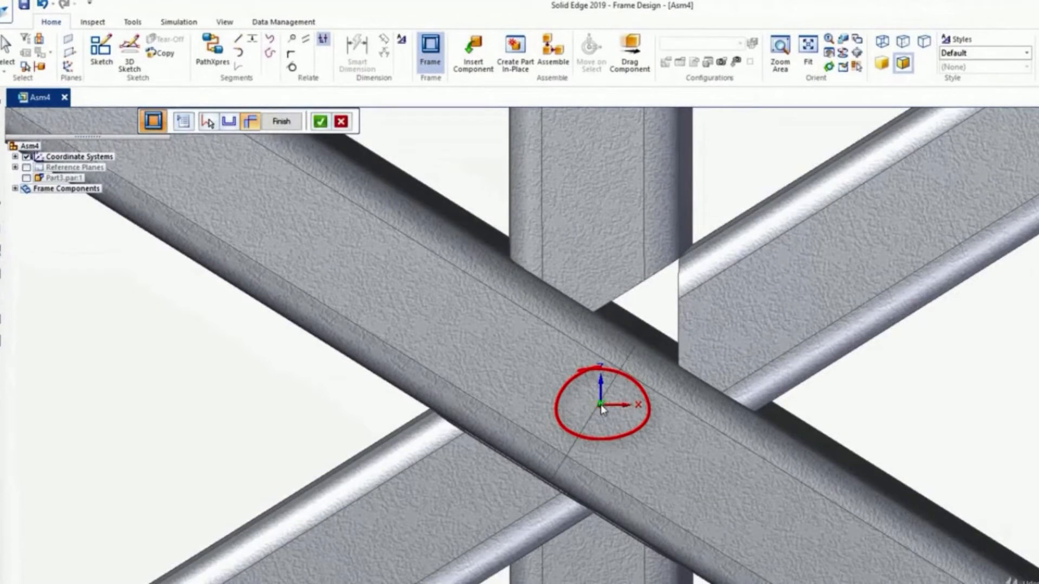
{"action": "left_click", "coordinate": [321, 122]}
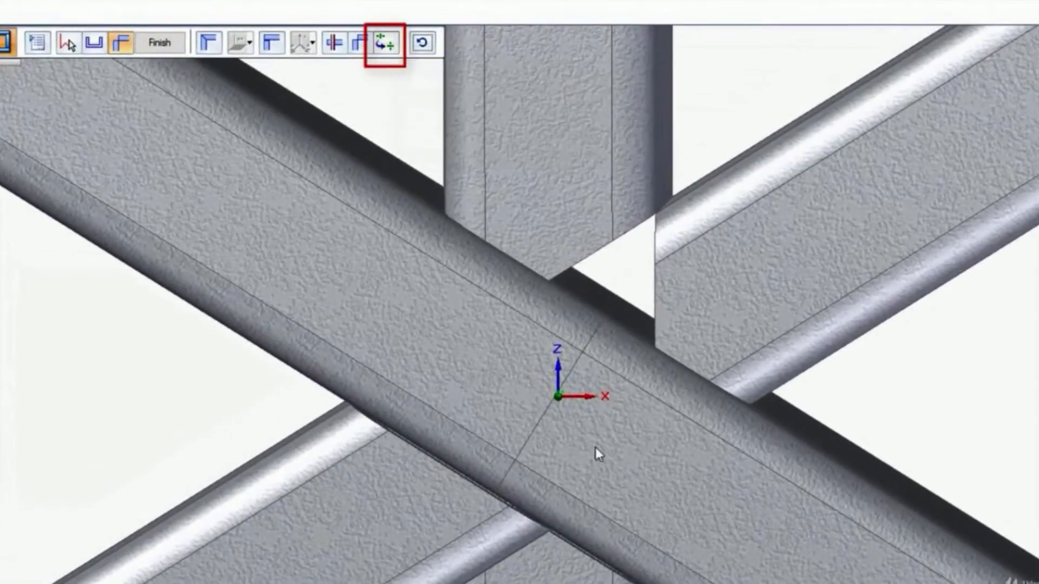
{"action": "left_click", "coordinate": [386, 45]}
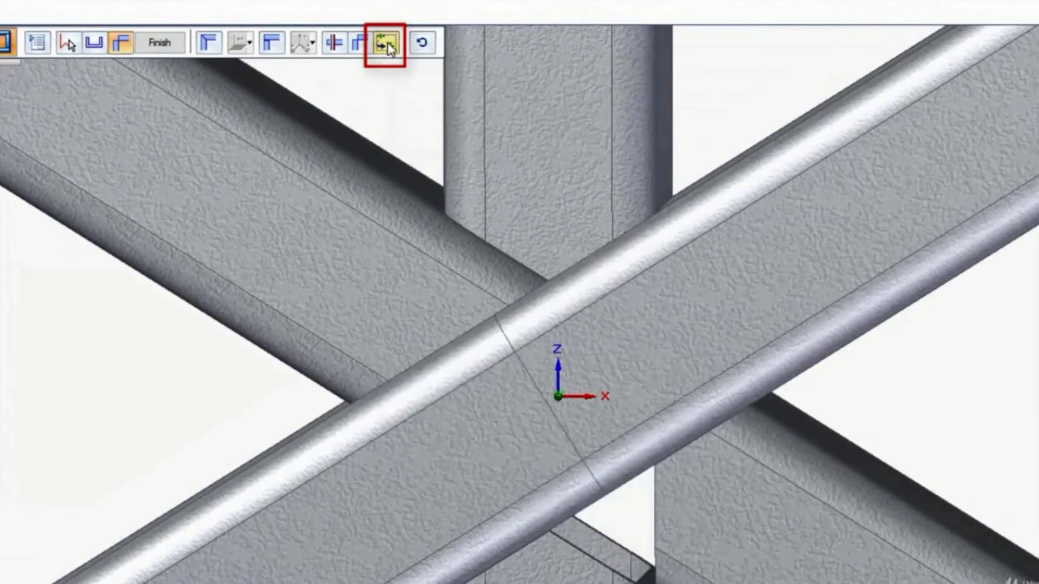
{"action": "left_click", "coordinate": [388, 42]}
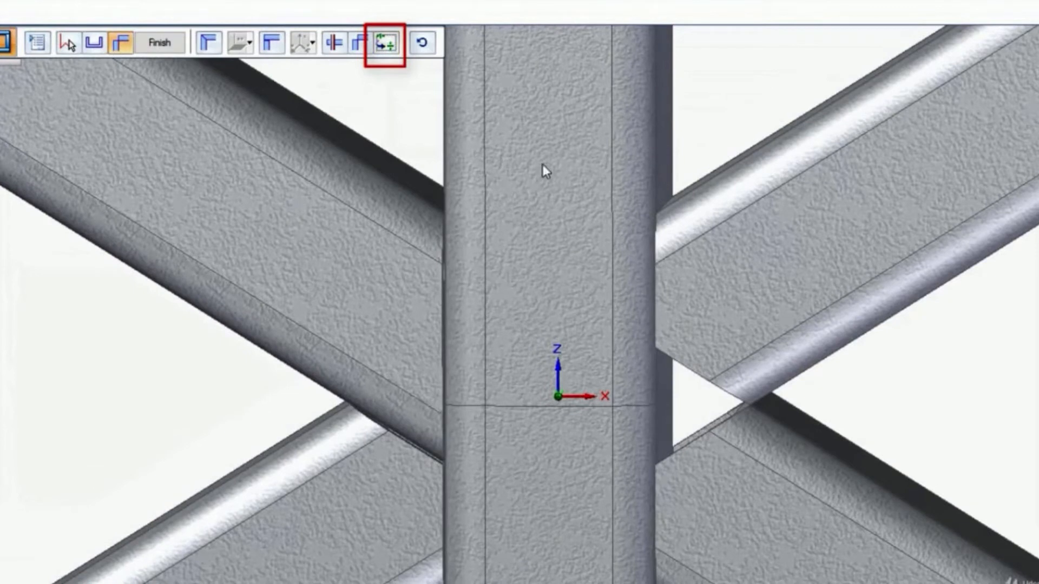
{"action": "left_click", "coordinate": [386, 47]}
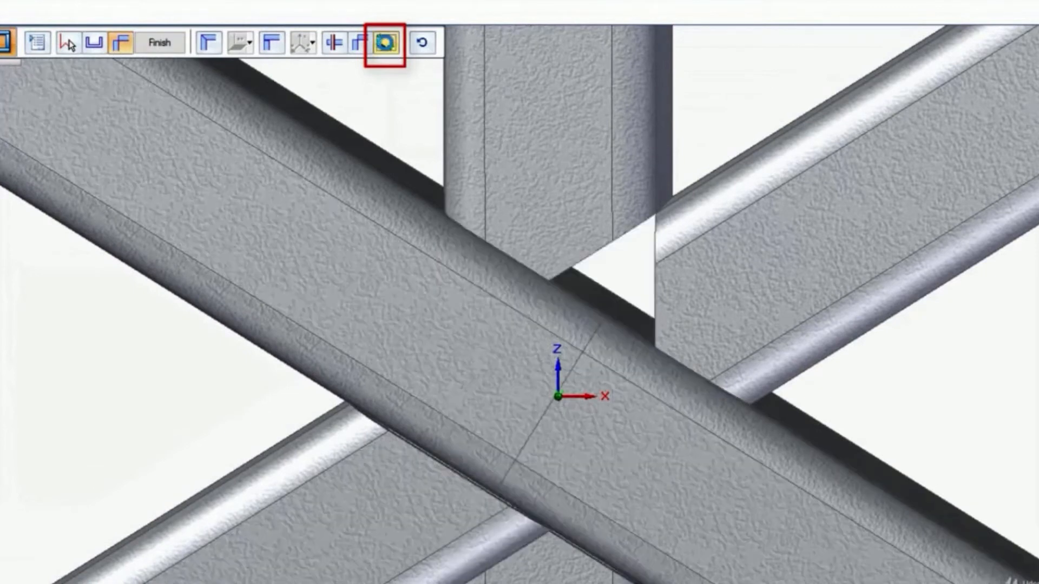
{"action": "left_click", "coordinate": [386, 47]}
{"action": "left_click", "coordinate": [387, 47]}
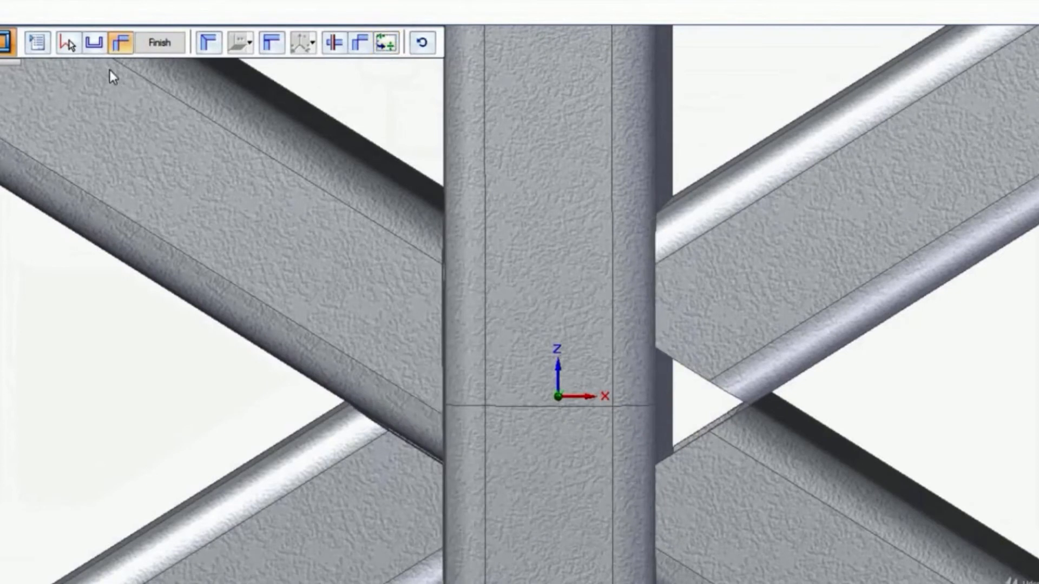
{"action": "left_click", "coordinate": [335, 45]}
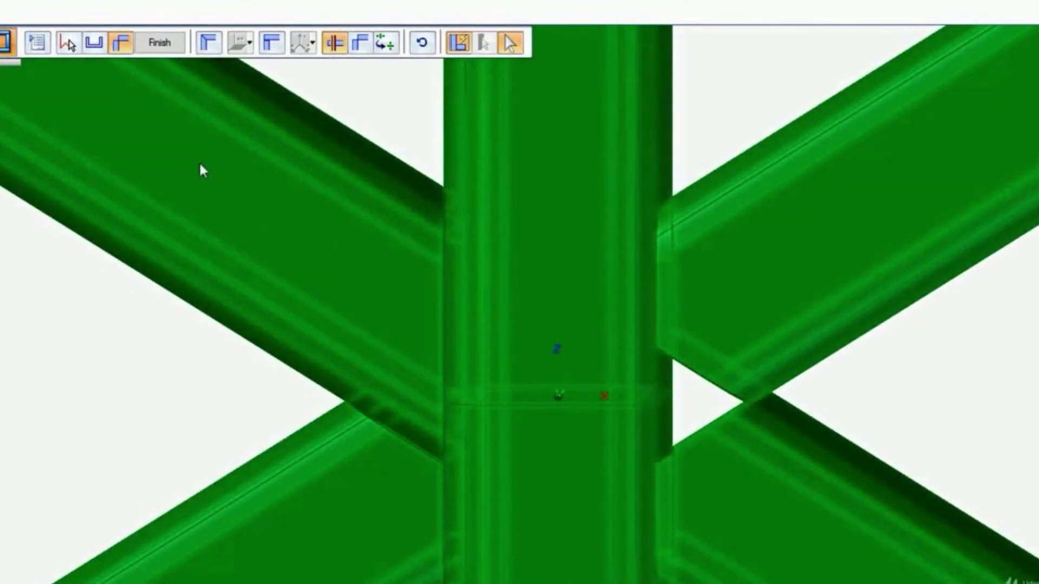
{"action": "left_click", "coordinate": [161, 44]}
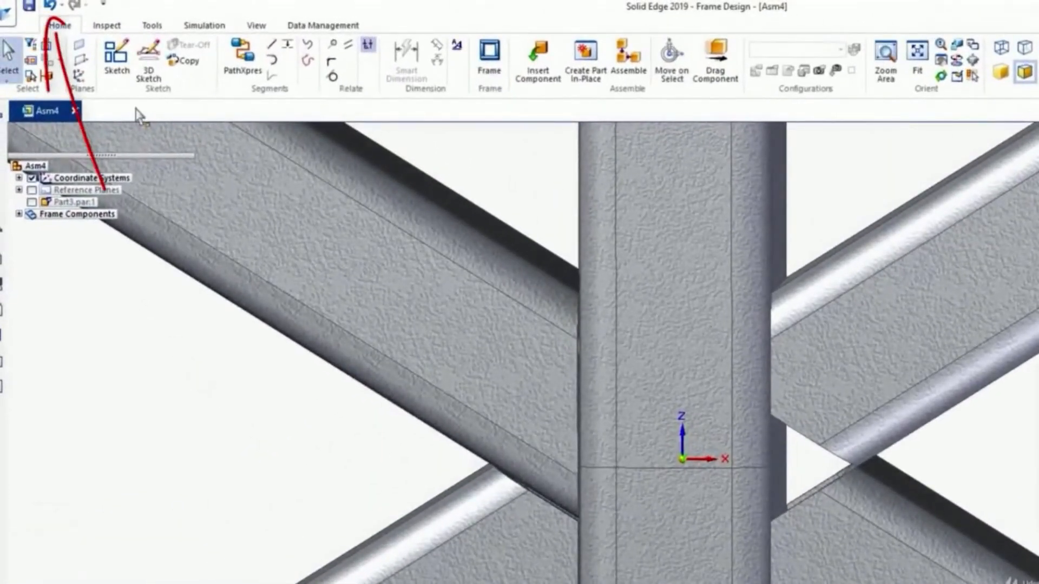
Undo the finished frame and restart the Frame command with Single frame for collinear segments turned off
{"action": "scroll", "coordinate": [551, 405], "scroll_direction": "down", "scroll_amount": 8}
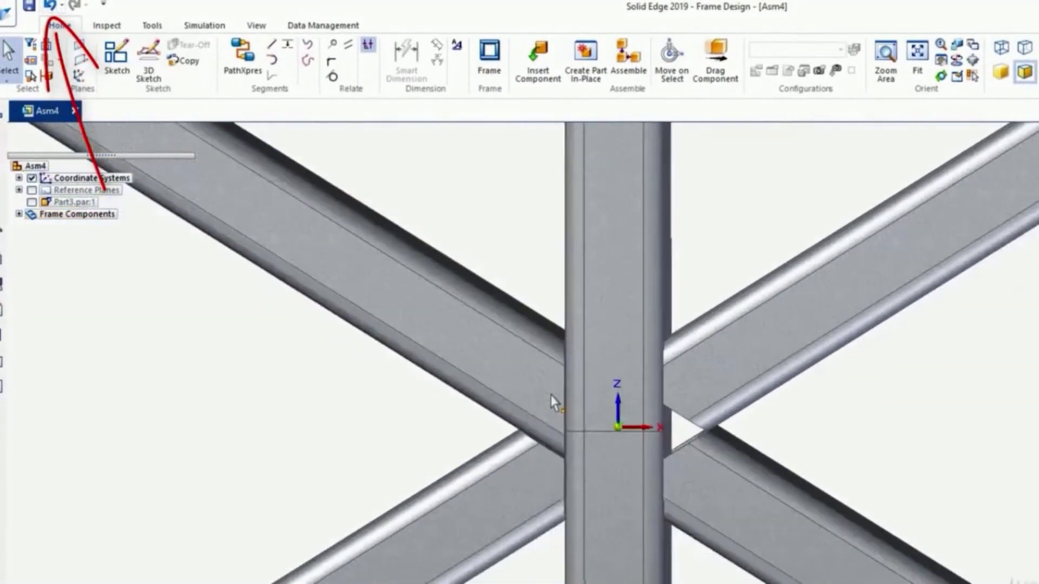
{"action": "left_click", "coordinate": [50, 7]}
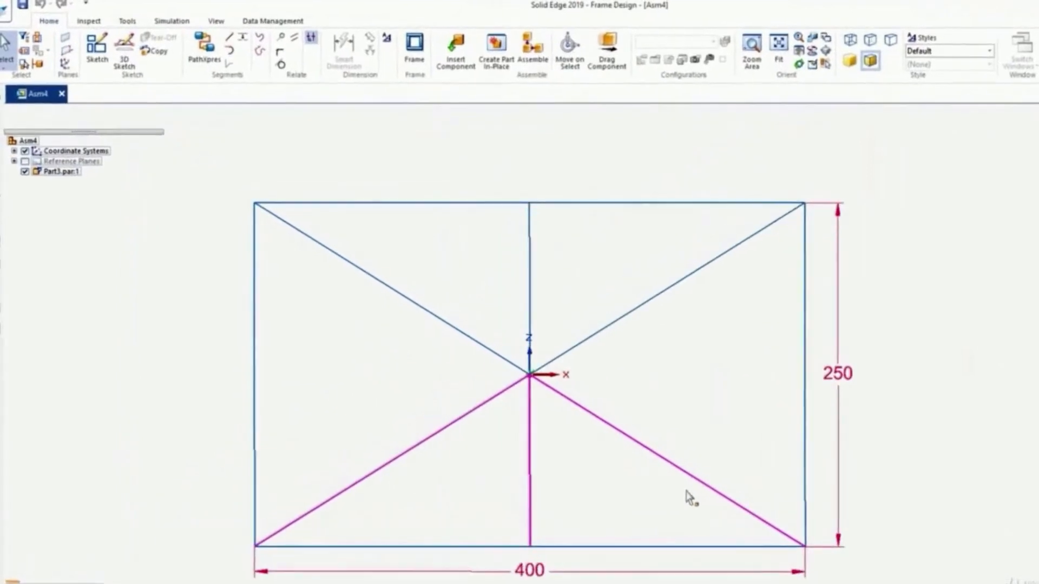
{"action": "left_click", "coordinate": [415, 45]}
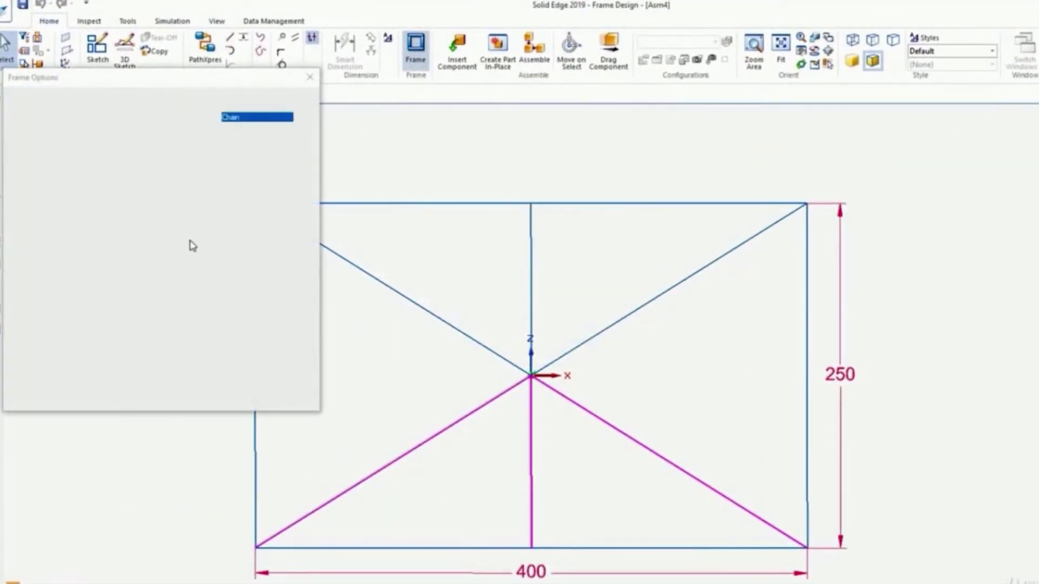
{"action": "left_click", "coordinate": [280, 355]}
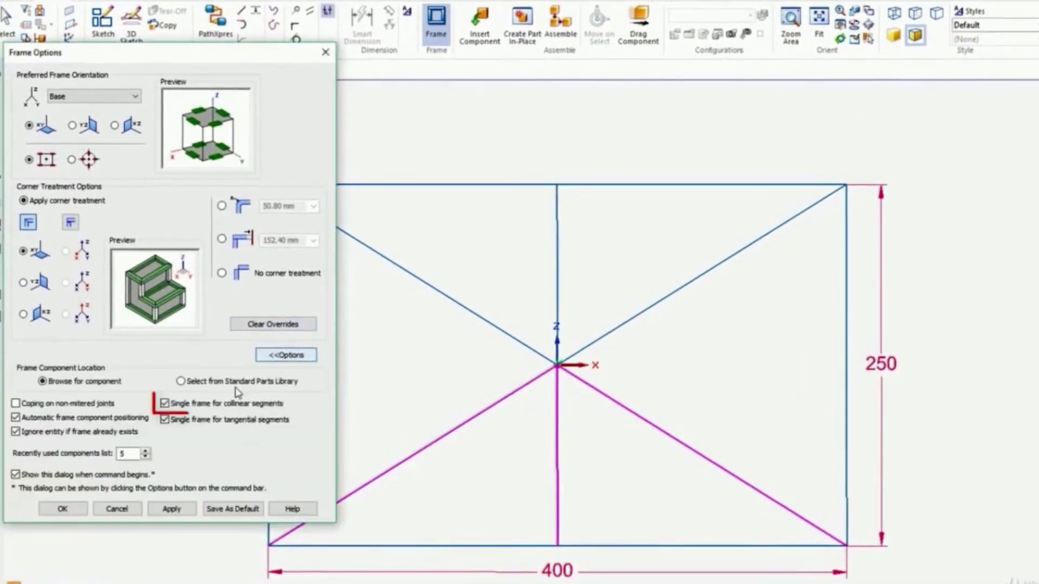
{"action": "left_click", "coordinate": [165, 404]}
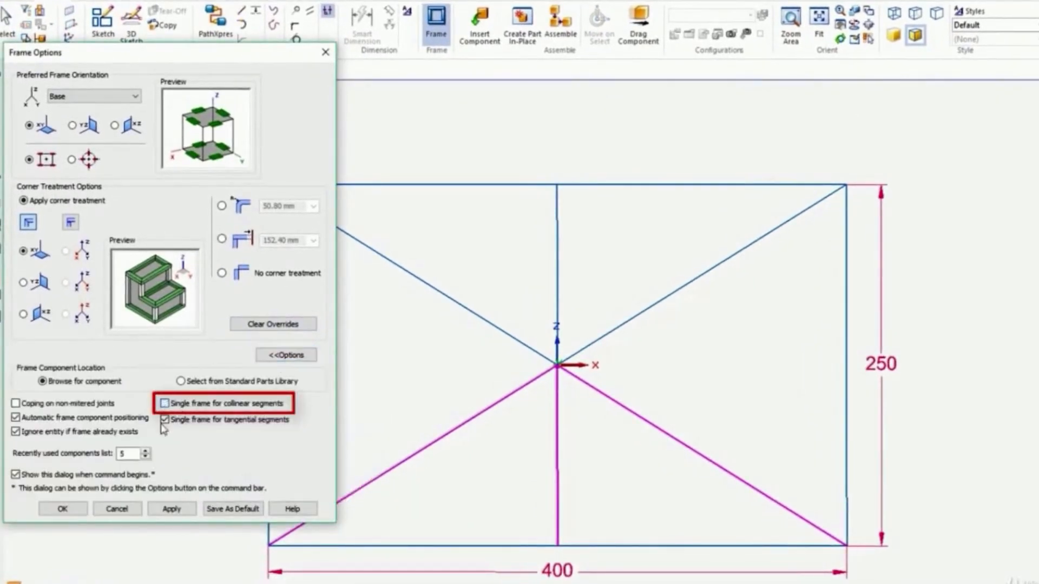
{"action": "left_click", "coordinate": [69, 509]}
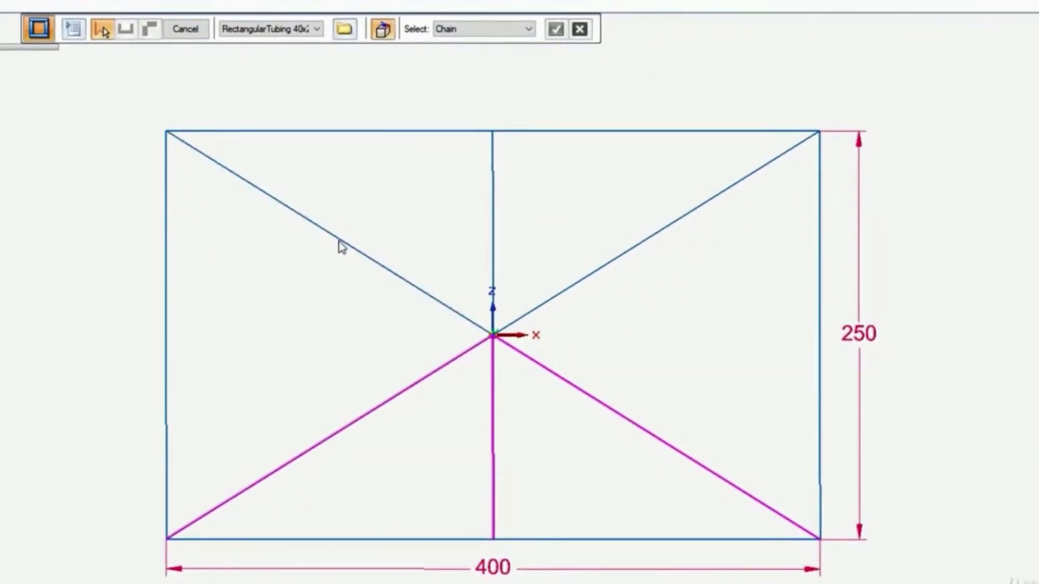
Create RectangularTubing 40x20x2.par frame members along the four diagonal and two vertical lines meeting at the centre
{"action": "left_click", "coordinate": [341, 245]}
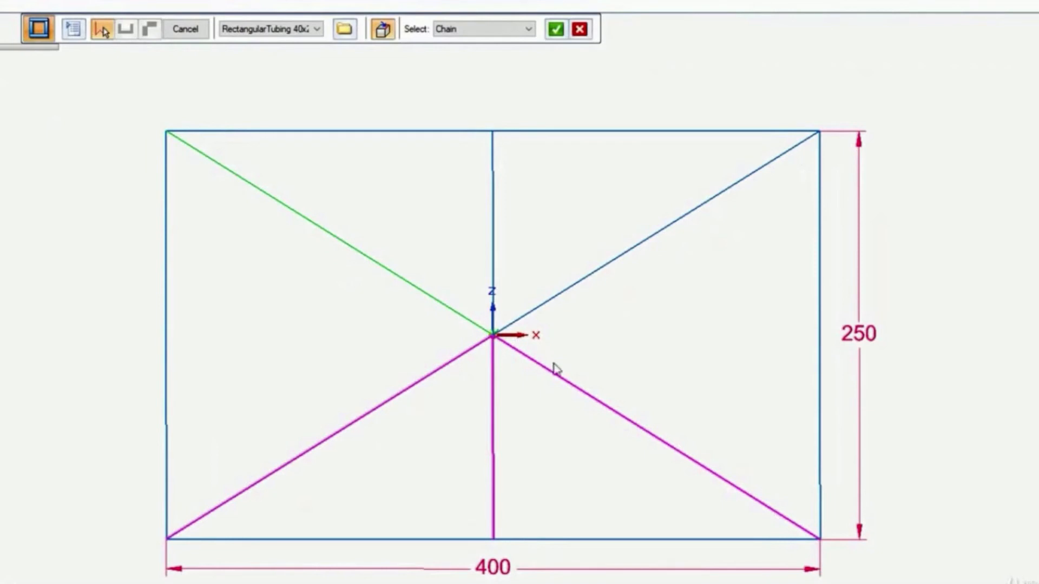
{"action": "left_click", "coordinate": [595, 403]}
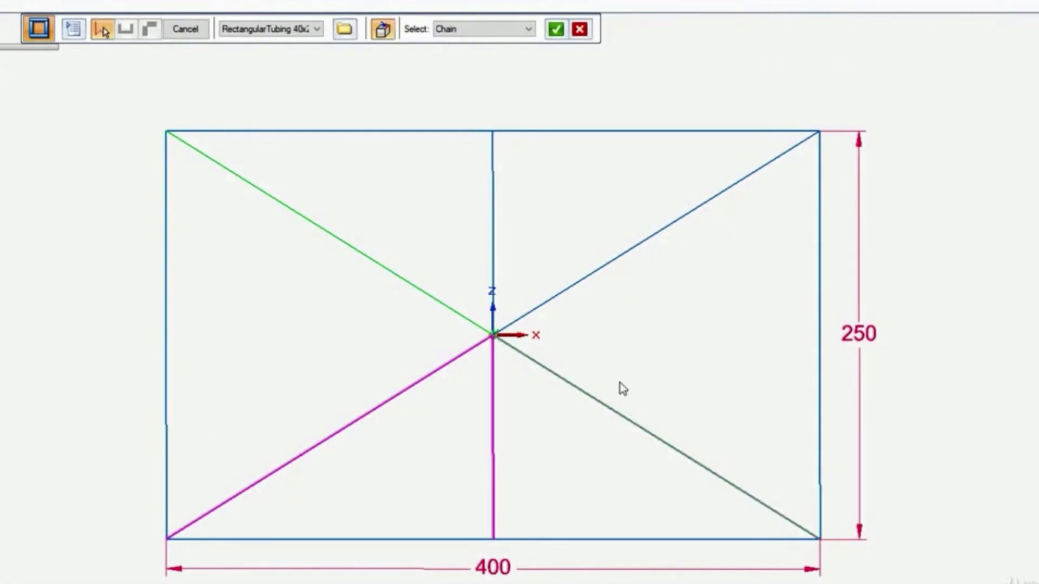
{"action": "left_click", "coordinate": [401, 400]}
{"action": "left_click", "coordinate": [596, 278]}
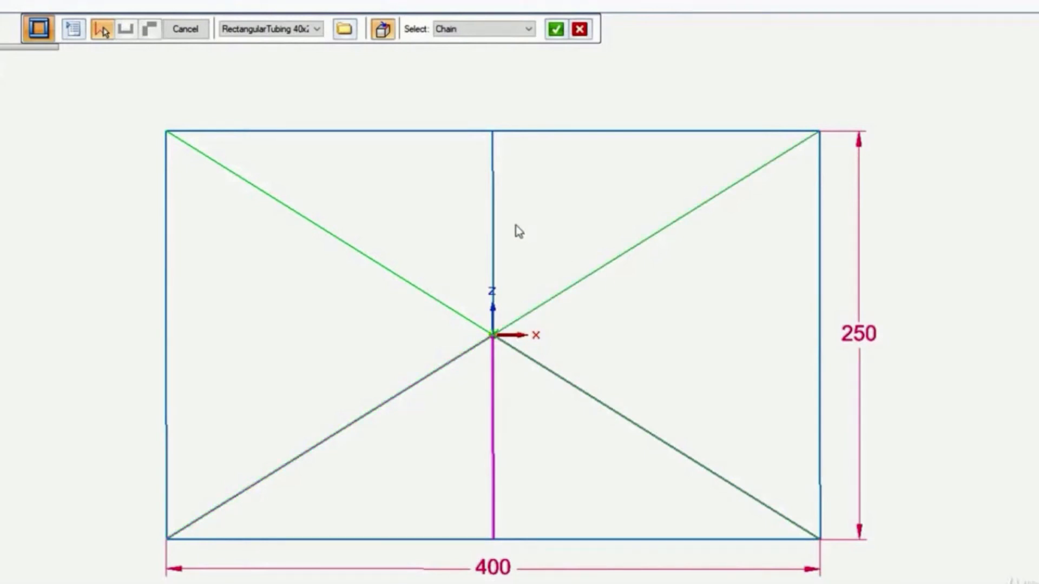
{"action": "left_click", "coordinate": [493, 227]}
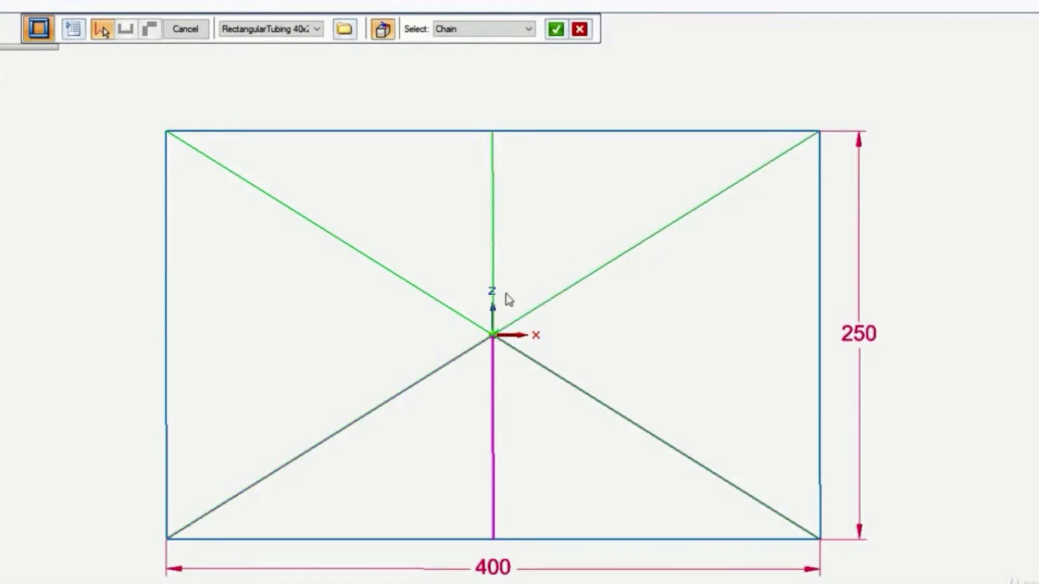
{"action": "left_click", "coordinate": [495, 396]}
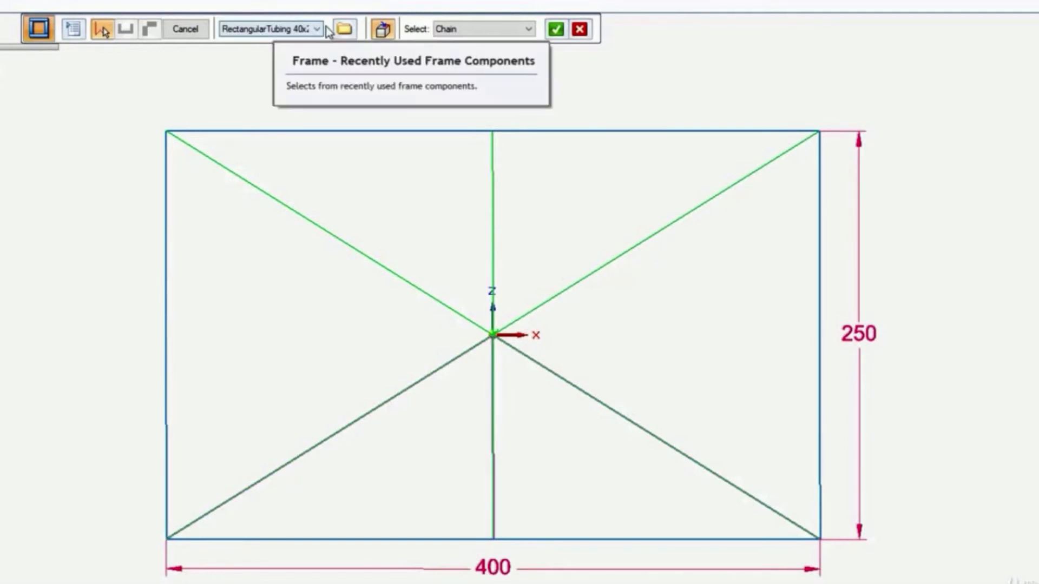
{"action": "left_click", "coordinate": [257, 31]}
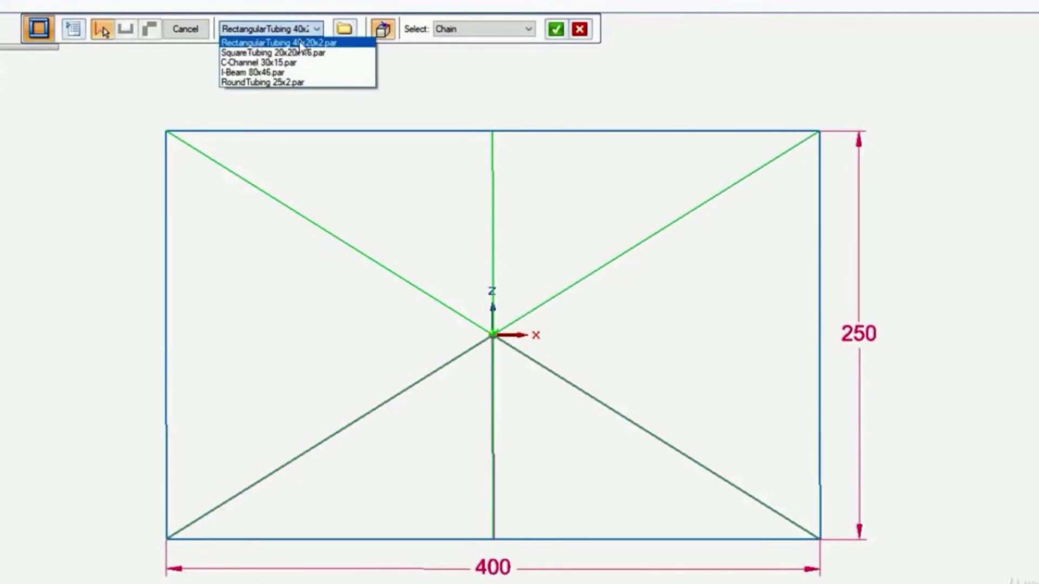
{"action": "left_click", "coordinate": [556, 29]}
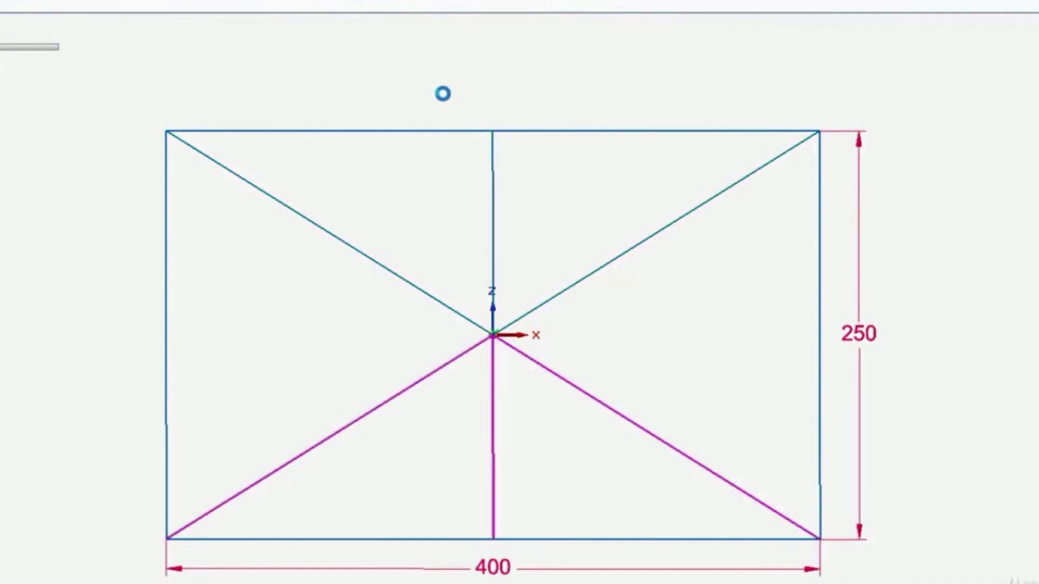
Hide the Part3.par sketch component and select the frame's centre joint for editing its end conditions
{"action": "scroll", "coordinate": [487, 344], "scroll_direction": "up", "scroll_amount": 5}
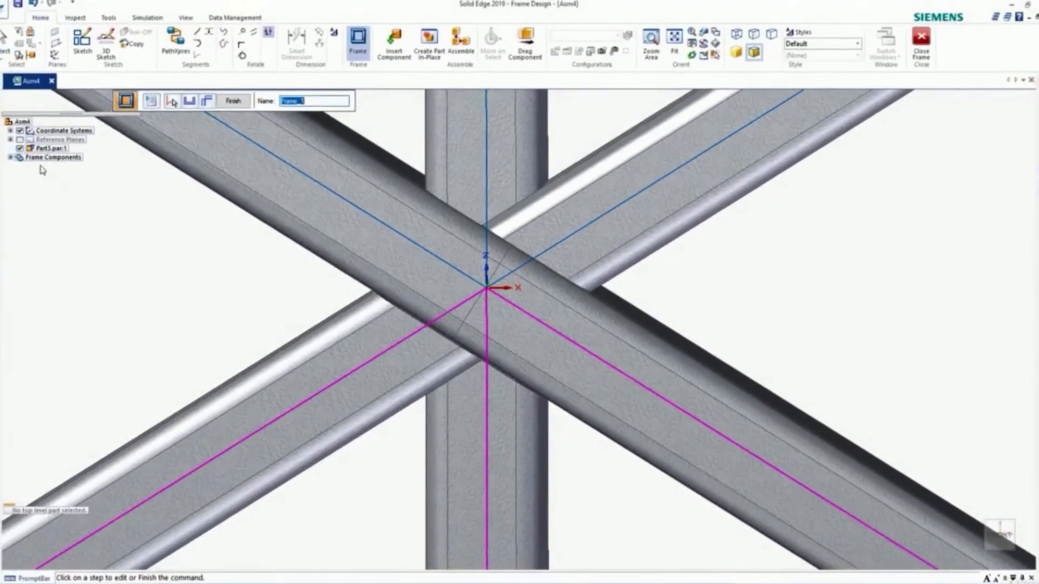
{"action": "left_click", "coordinate": [19, 148]}
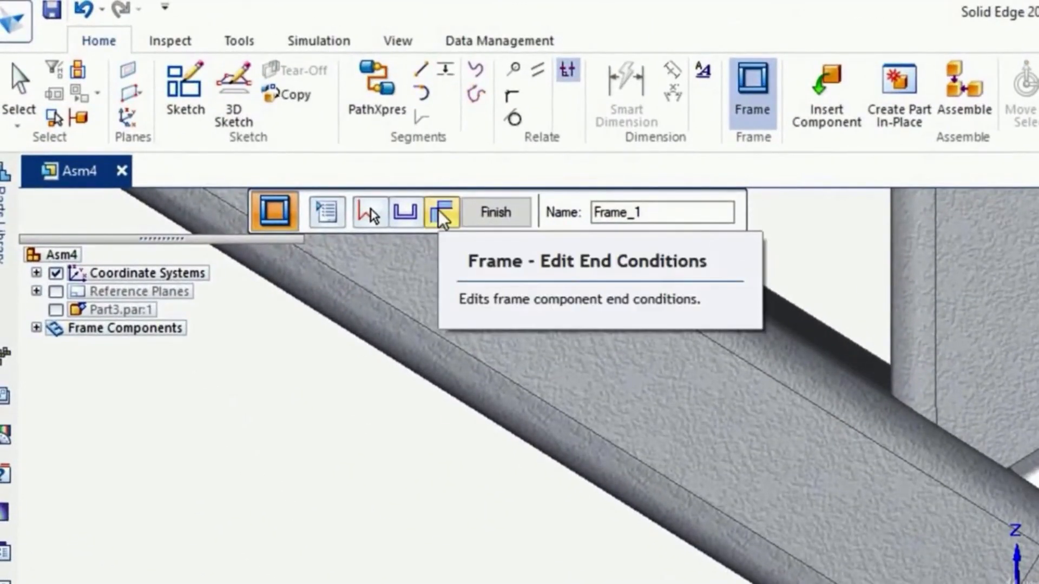
{"action": "left_click", "coordinate": [441, 217]}
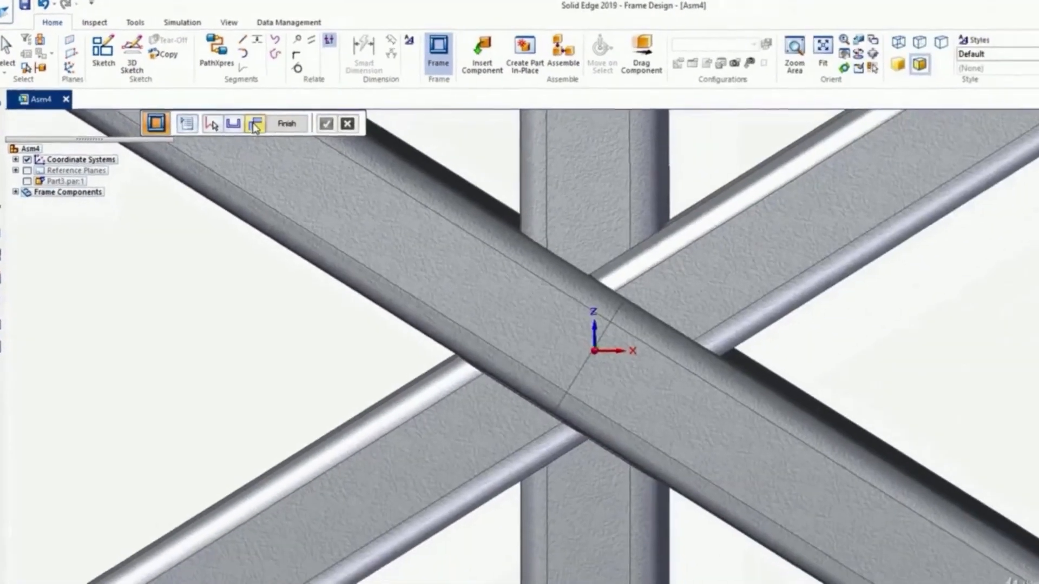
{"action": "left_click", "coordinate": [593, 350]}
{"action": "left_click", "coordinate": [326, 125]}
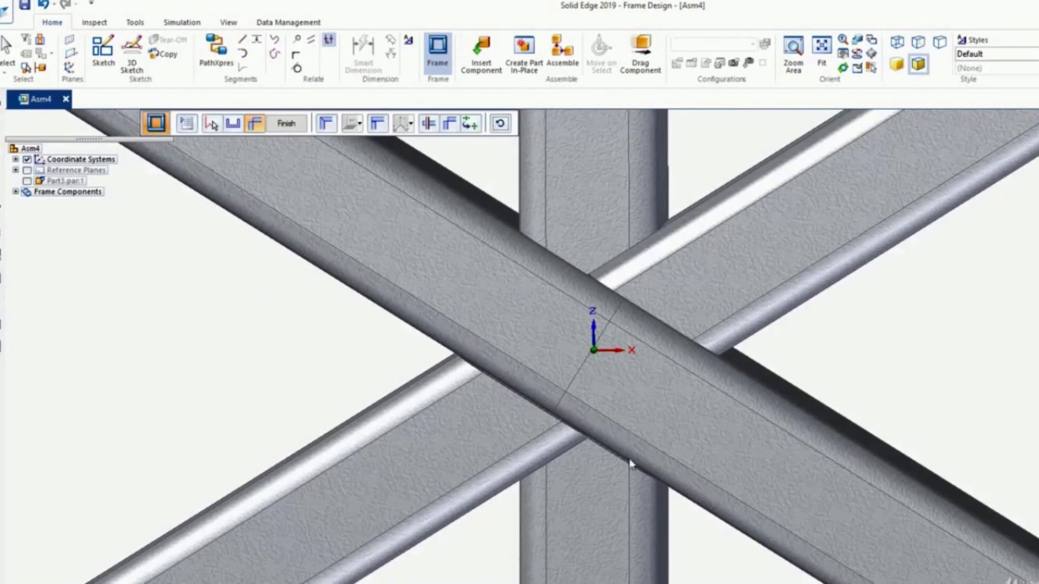
Cycle the centre joint through the Next Collinear Option alternatives until the vertical tubes run through and trim the diagonals
{"action": "left_click", "coordinate": [470, 124]}
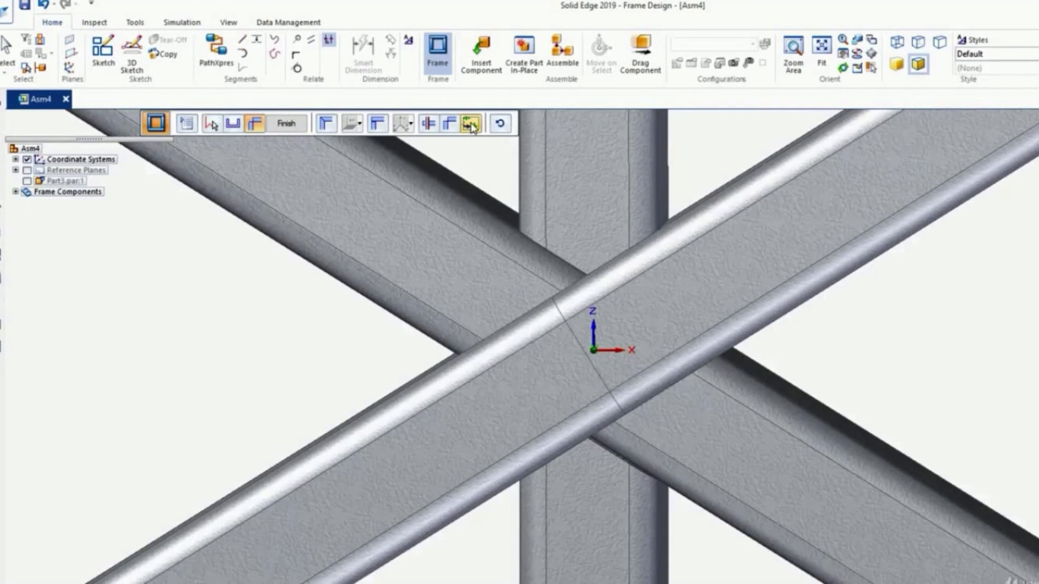
{"action": "left_click", "coordinate": [471, 124]}
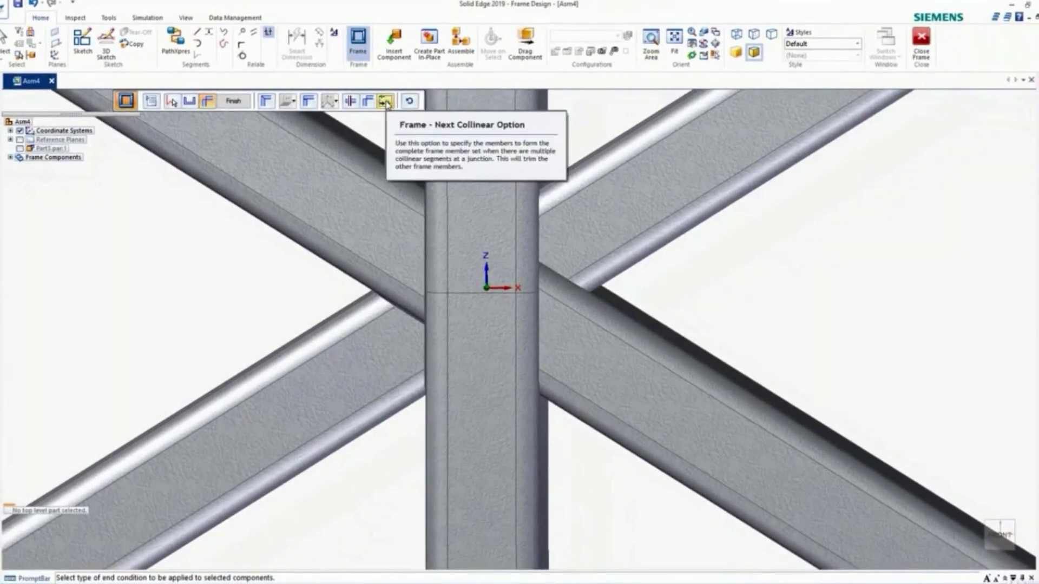
{"action": "left_click", "coordinate": [386, 104]}
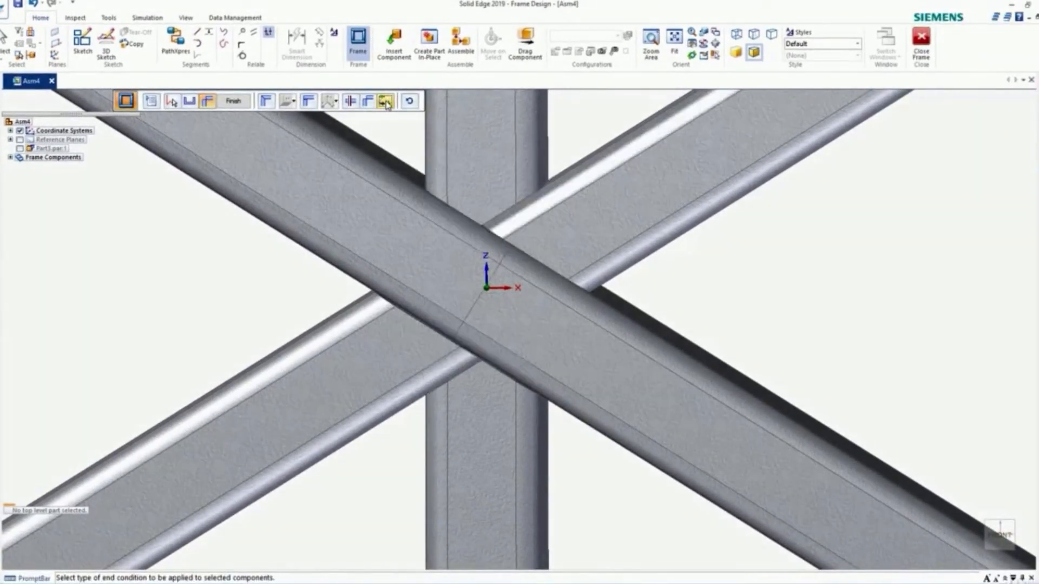
{"action": "left_click", "coordinate": [386, 104]}
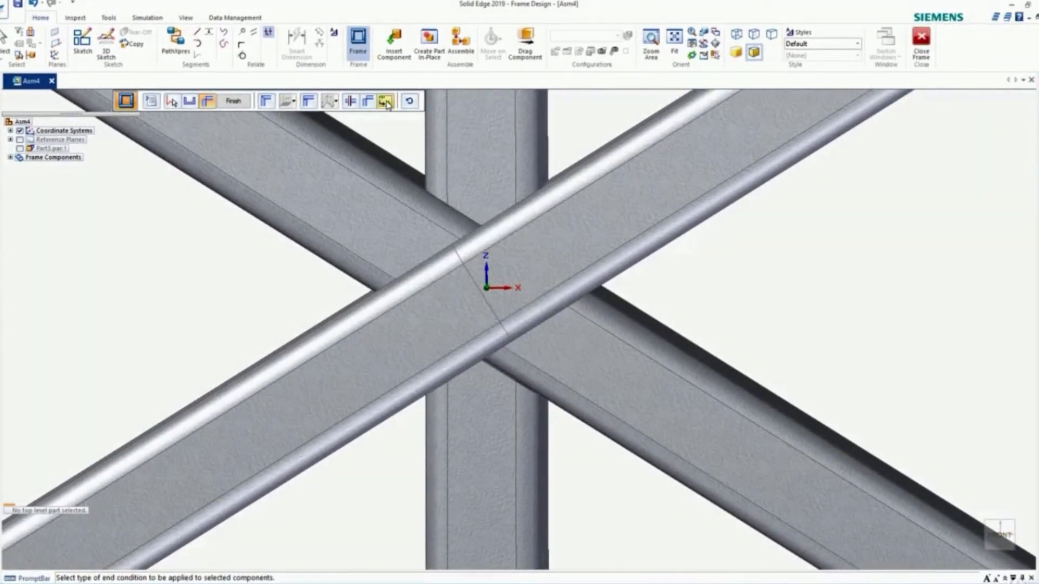
{"action": "left_click", "coordinate": [386, 103]}
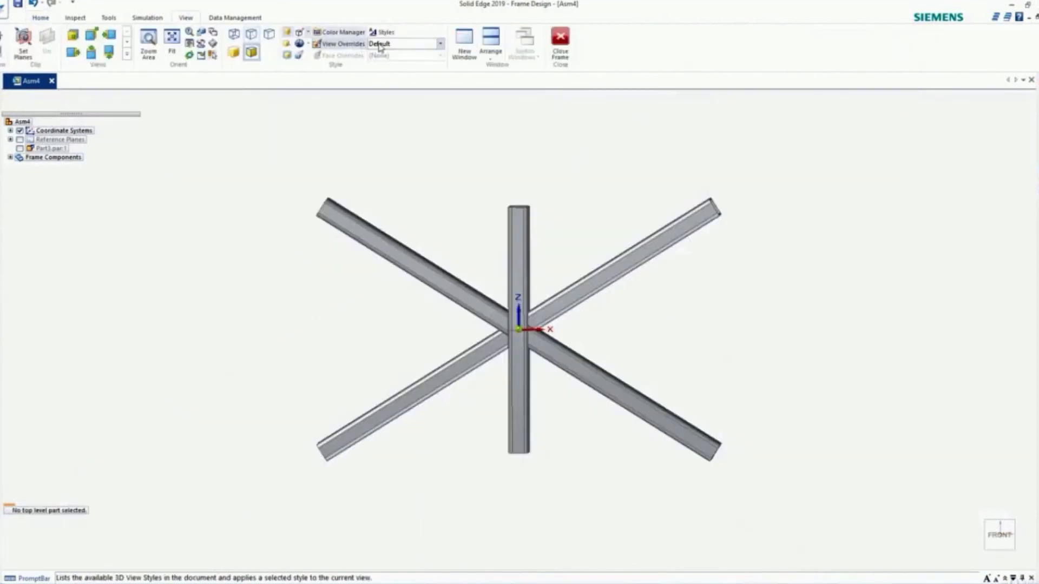
Apply the High Quality view style to the frame
{"action": "left_click", "coordinate": [401, 44]}
{"action": "left_click", "coordinate": [403, 64]}
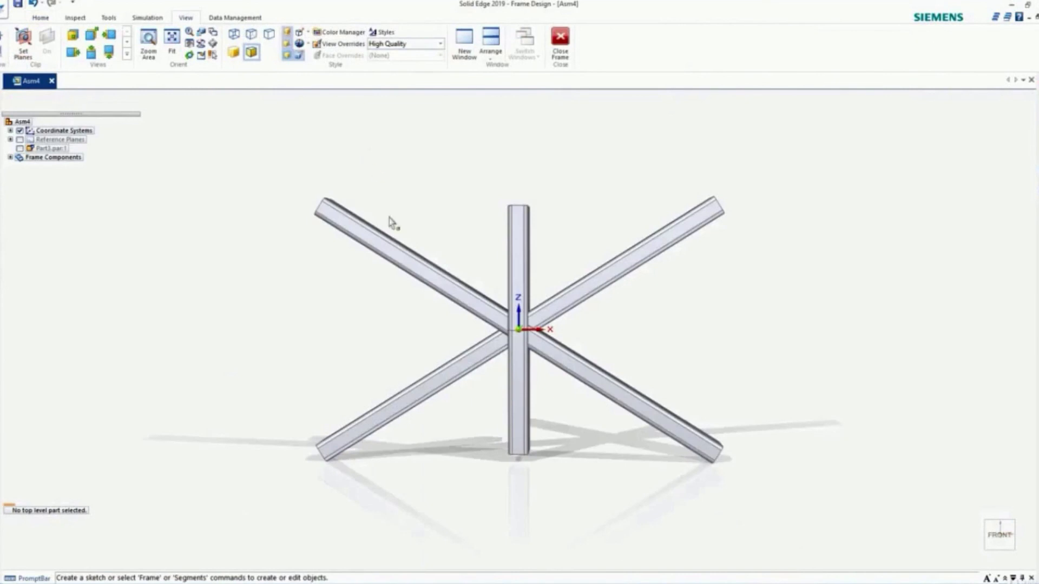
{"action": "scroll", "coordinate": [455, 360], "scroll_direction": "up", "scroll_amount": 1}
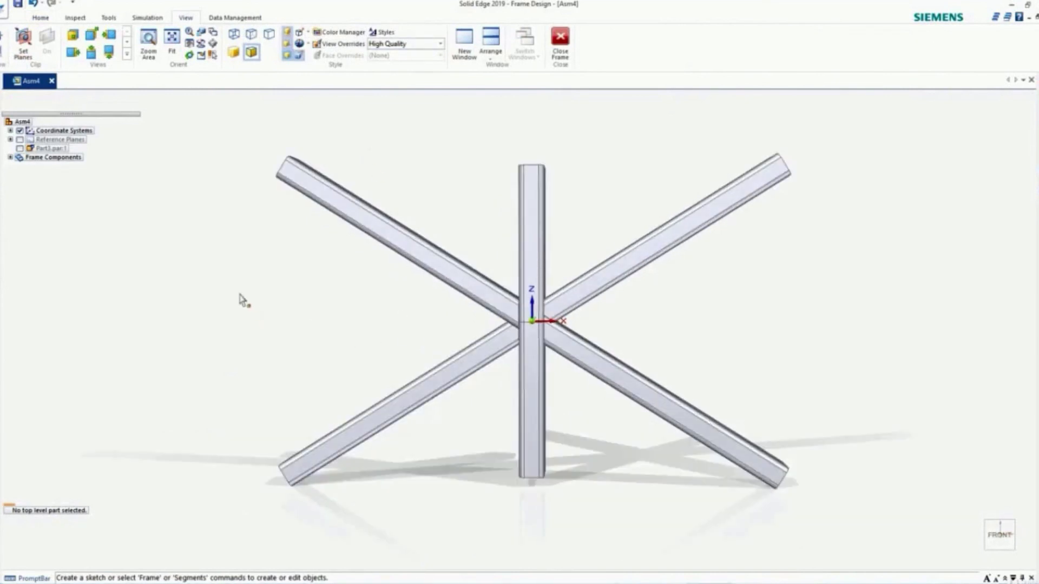